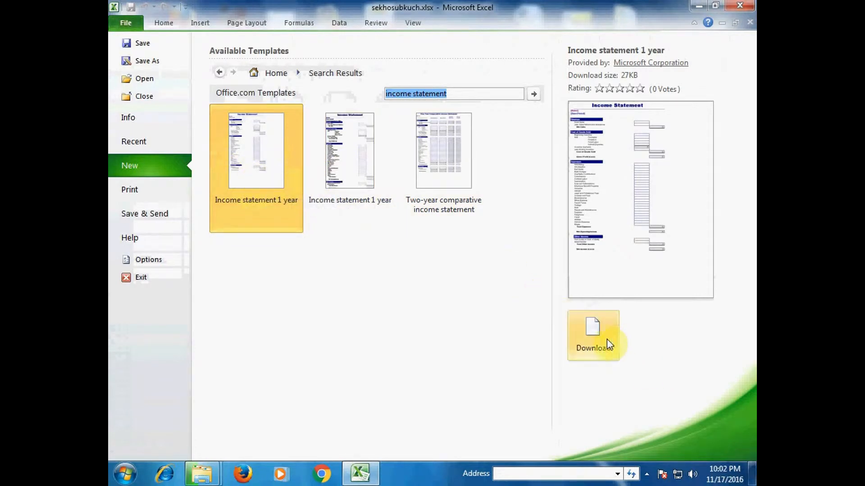
- Create a workbook from the first "Income statement 1 year" template and enlarge the sheet view to 120%
{"action": "left_click", "coordinate": [590, 345]}
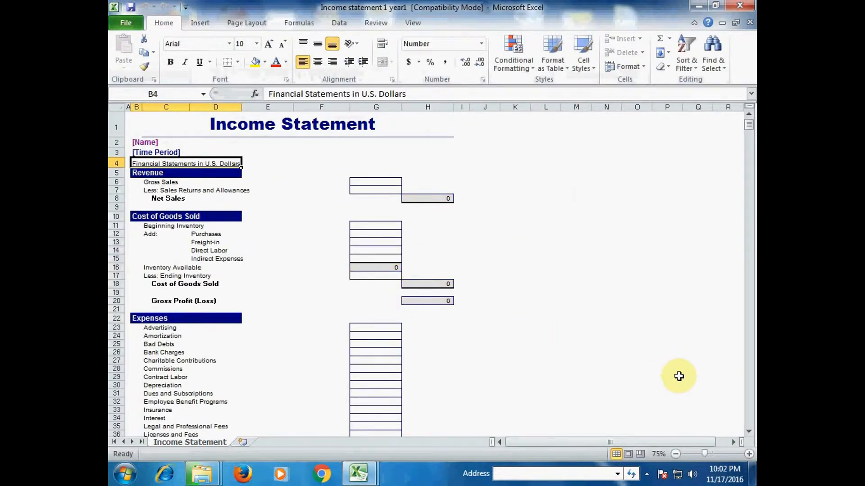
{"action": "left_click", "coordinate": [749, 454]}
{"action": "left_click", "coordinate": [749, 454]}
{"action": "left_click", "coordinate": [749, 454]}
{"action": "left_click", "coordinate": [749, 454]}
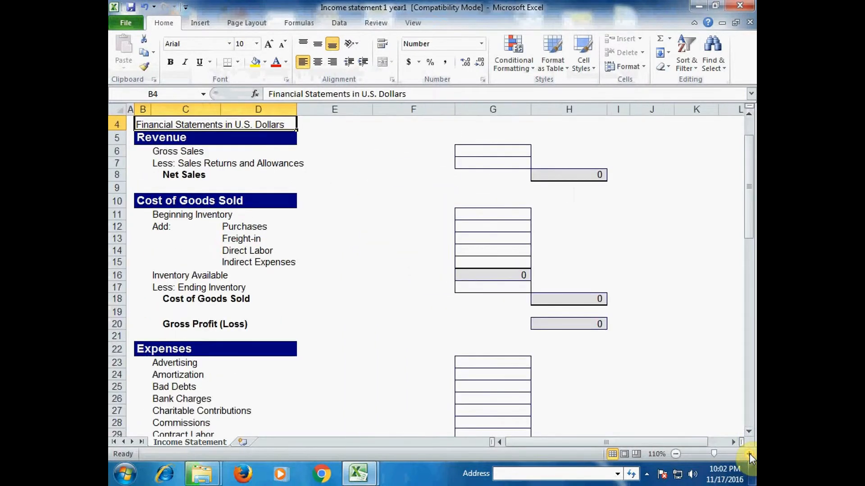
{"action": "left_click", "coordinate": [748, 454]}
{"action": "scroll", "coordinate": [614, 286], "scroll_direction": "up", "scroll_amount": 1}
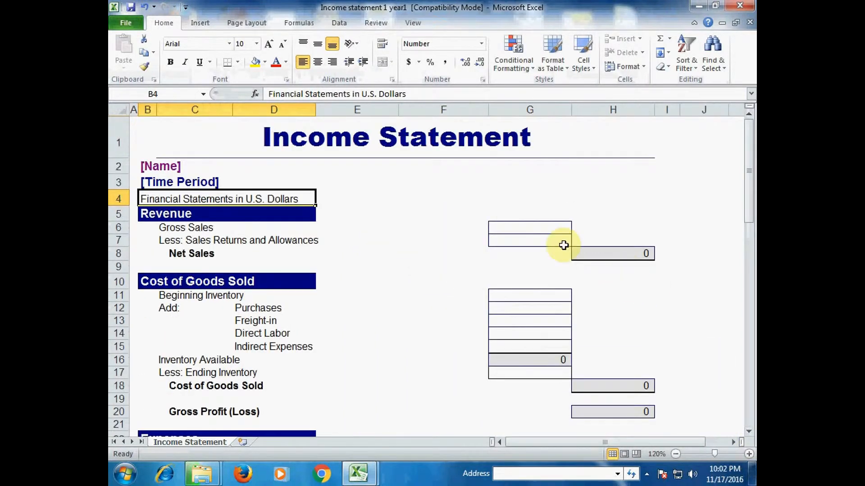
- Replace the [Name] placeholder in B2 with the company name Computer World
{"action": "left_click", "coordinate": [189, 166]}
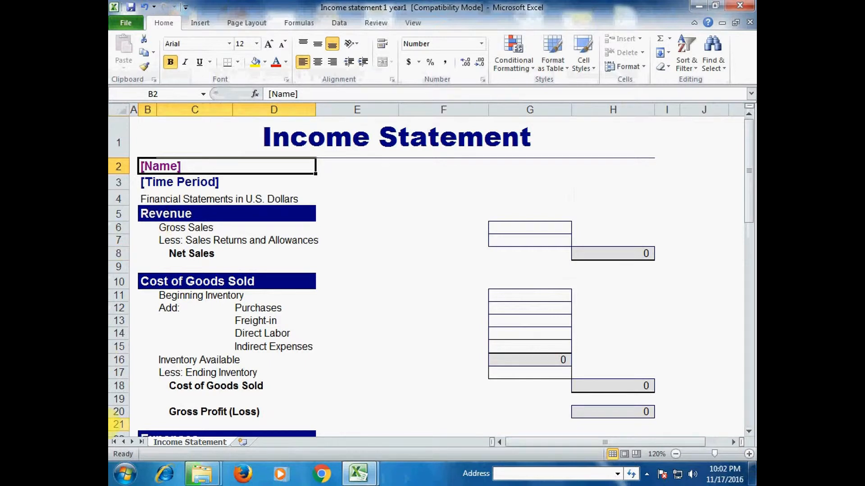
{"action": "type", "text": "Computer W"}
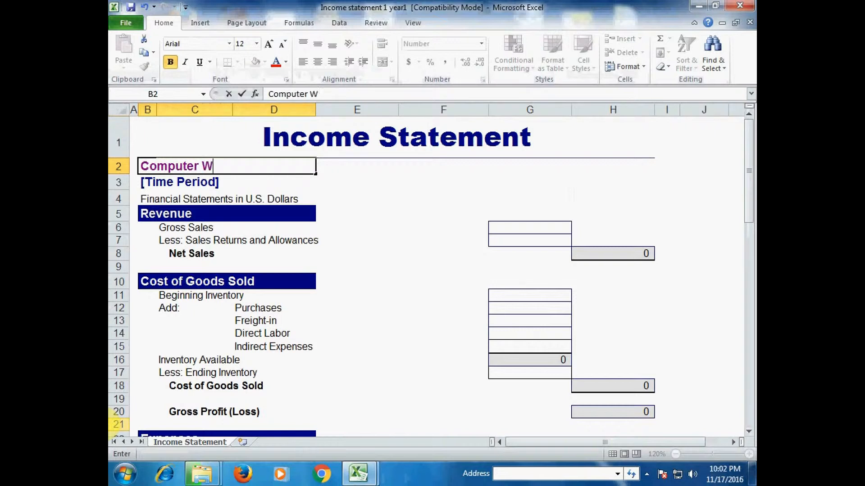
{"action": "type", "text": "orld"}
{"action": "key", "text": "Return"}
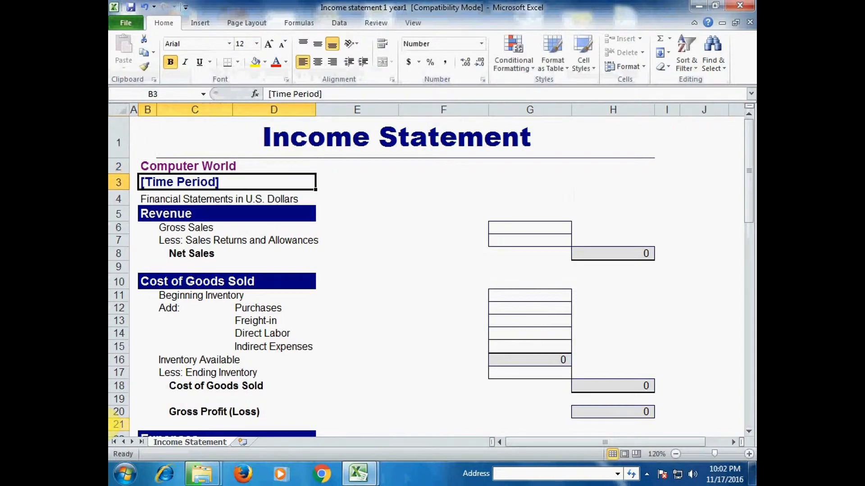
- Replace the [Time Period] placeholder in B3 with "Period December 31, 2015"
{"action": "type", "text": "Period"}
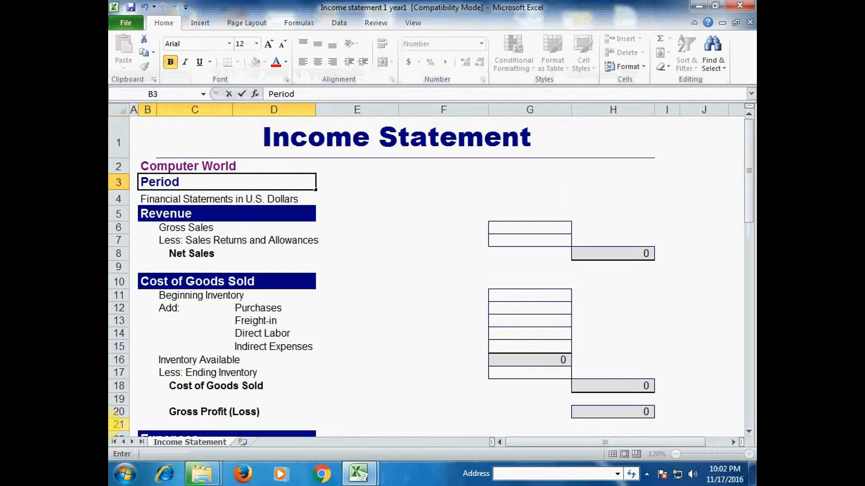
{"action": "type", "text": "December"}
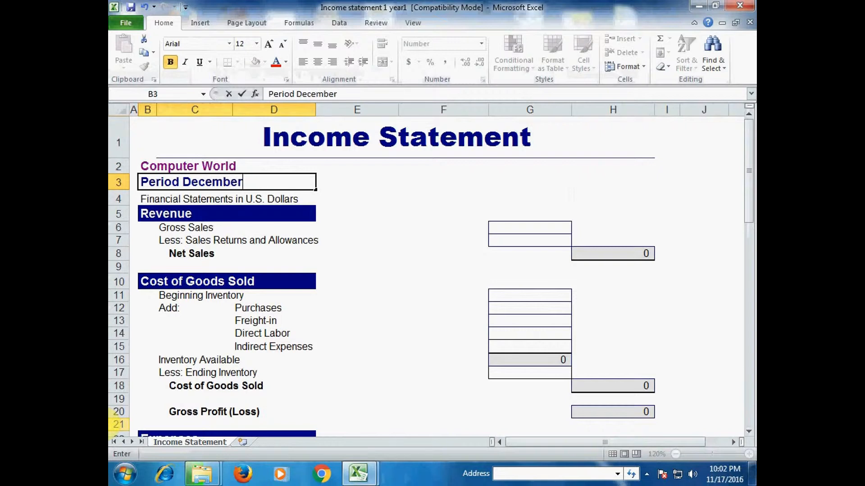
{"action": "type", "text": " 31, 2015"}
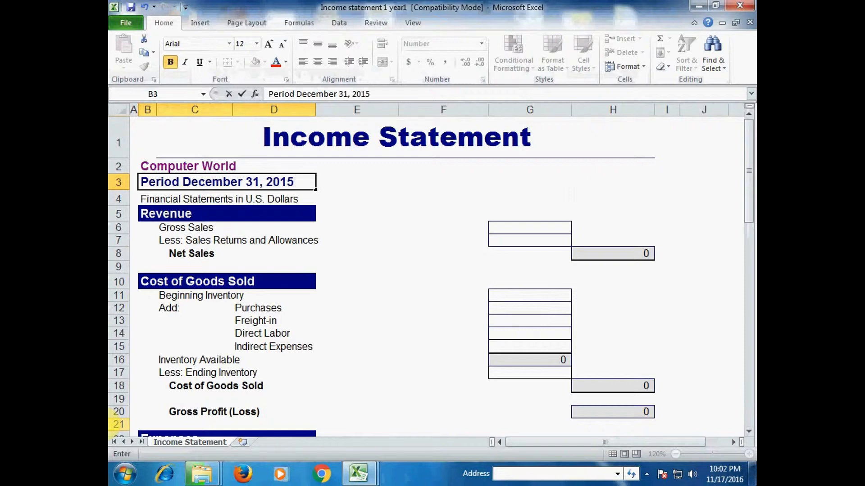
{"action": "left_click", "coordinate": [303, 193]}
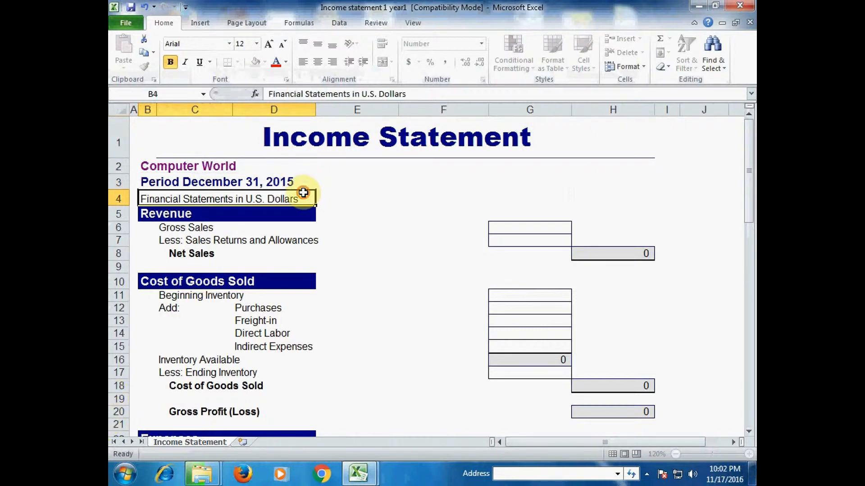
- Change the currency note in B4 to read "Financial Statements in Rupees"
{"action": "double_click", "coordinate": [250, 199]}
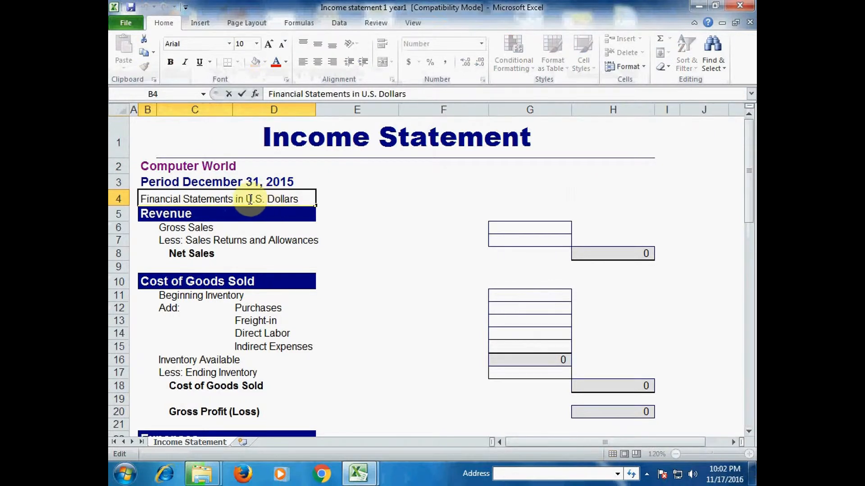
{"action": "left_click_drag", "start_coordinate": [247, 200], "coordinate": [294, 198]}
{"action": "type", "text": "Re"}
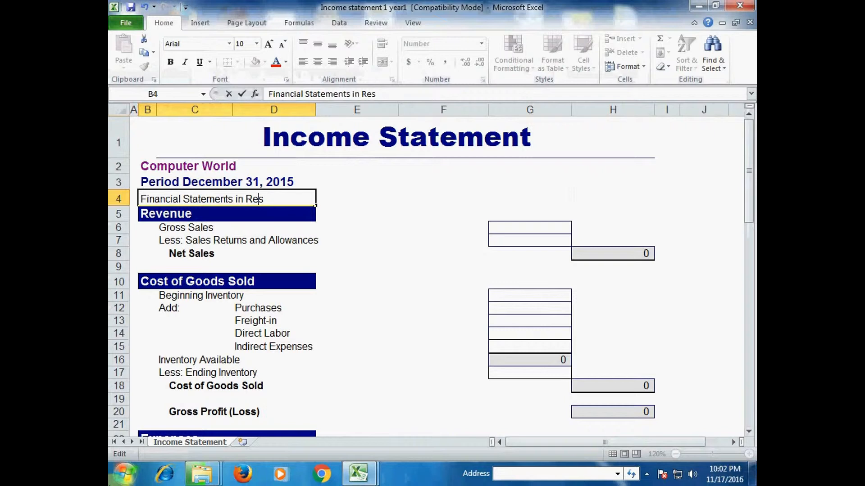
{"action": "key", "text": "BackSpace"}
{"action": "type", "text": "upee"}
{"action": "left_click", "coordinate": [242, 237]}
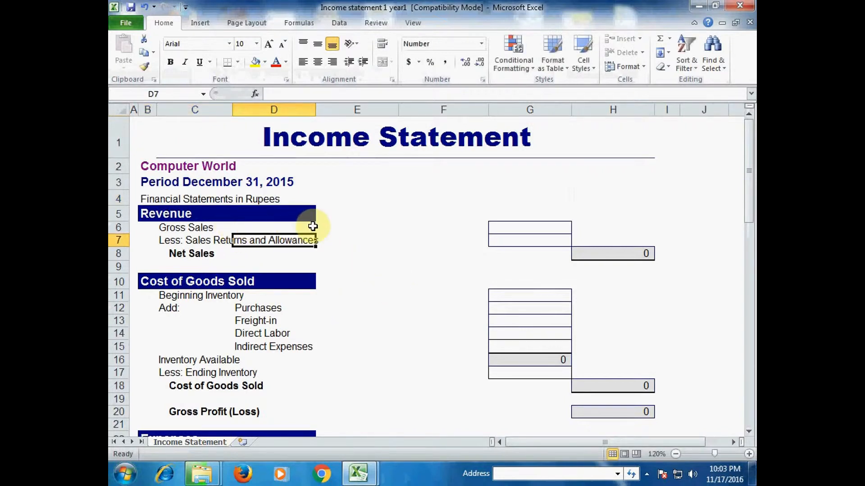
- Look through the income statement's sections from Revenue down to Net Income, ending at the Gross Sales line
{"action": "scroll", "coordinate": [338, 245], "scroll_direction": "down", "scroll_amount": 11}
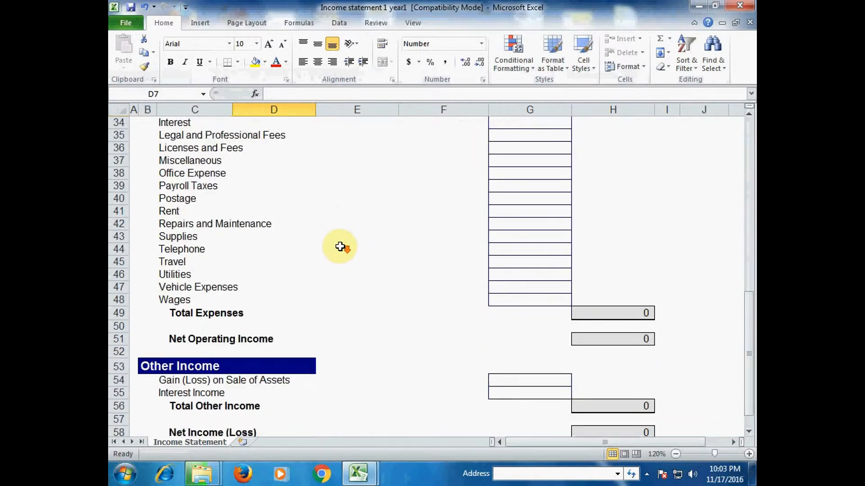
{"action": "scroll", "coordinate": [341, 246], "scroll_direction": "down", "scroll_amount": 6}
{"action": "scroll", "coordinate": [341, 245], "scroll_direction": "up", "scroll_amount": 17}
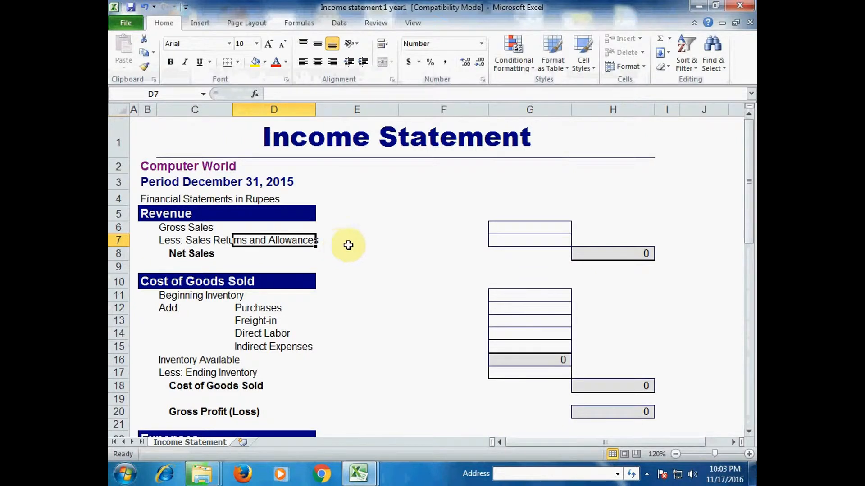
{"action": "scroll", "coordinate": [374, 253], "scroll_direction": "down", "scroll_amount": 13}
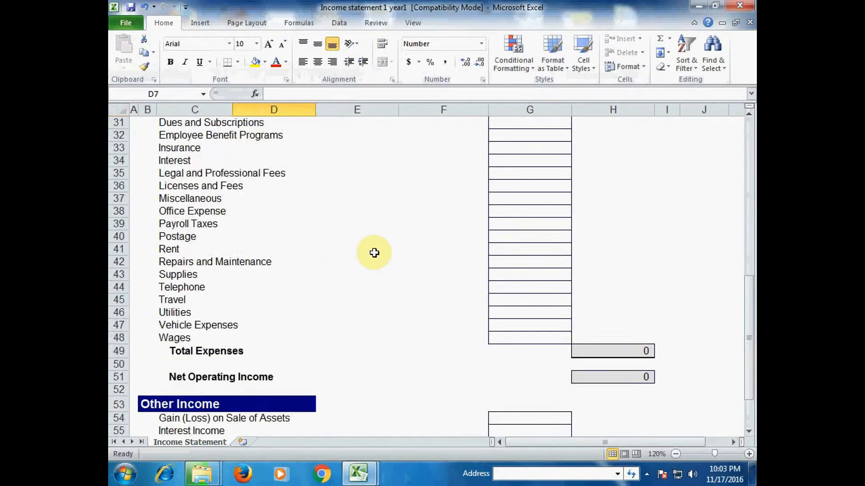
{"action": "scroll", "coordinate": [375, 251], "scroll_direction": "up", "scroll_amount": 12}
{"action": "scroll", "coordinate": [375, 252], "scroll_direction": "up", "scroll_amount": 1}
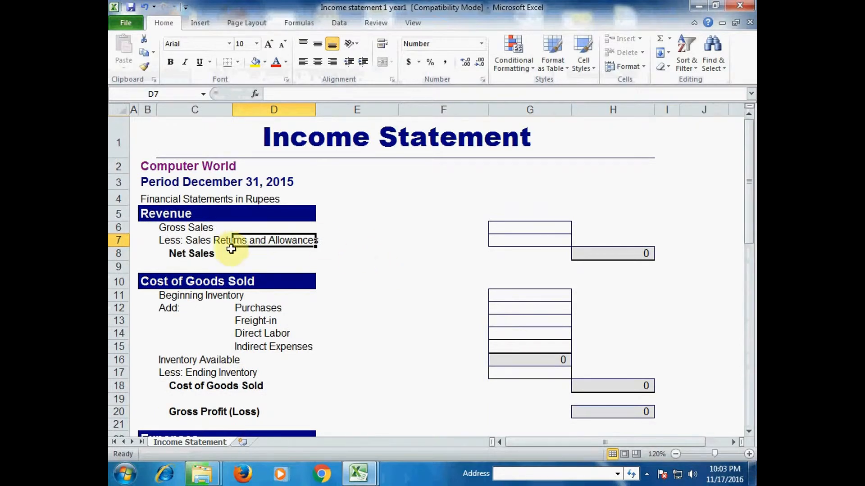
{"action": "left_click", "coordinate": [215, 229]}
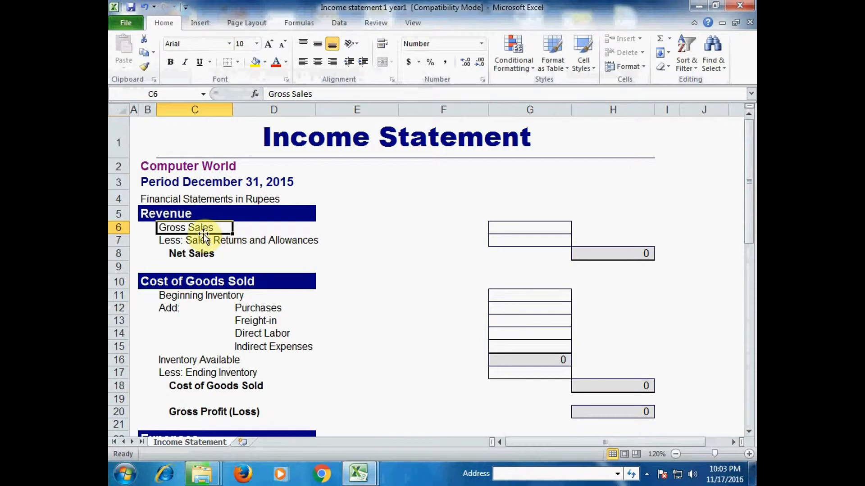
- Enter 150000 as the Gross Sales amount in G6
{"action": "left_click", "coordinate": [518, 227]}
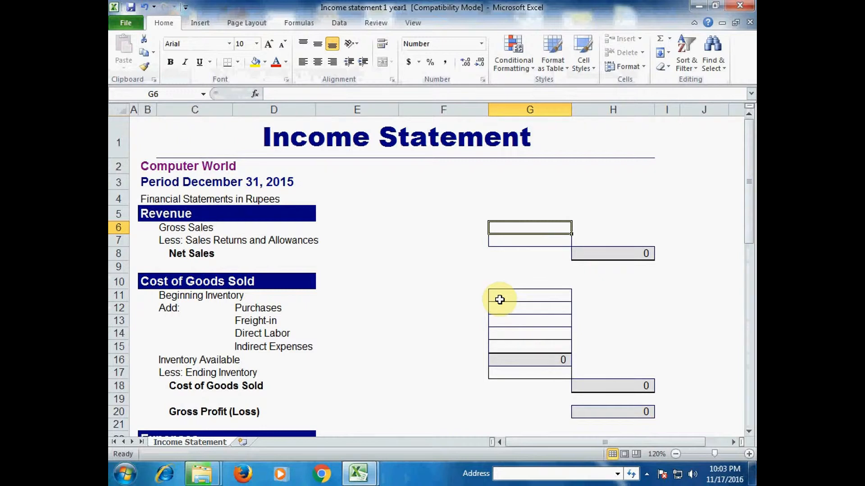
{"action": "type", "text": "150000"}
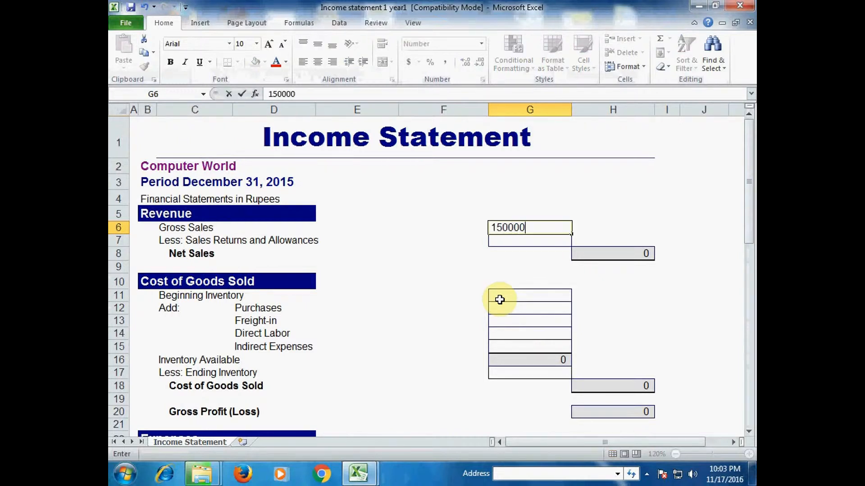
{"action": "key", "text": "Return"}
- Enter 1500 as the Sales Returns and Allowances amount in G7
{"action": "key", "text": "Left"}
{"action": "key", "text": "Left"}
{"action": "key", "text": "Left"}
{"action": "key", "text": "Left"}
{"action": "key", "text": "Right"}
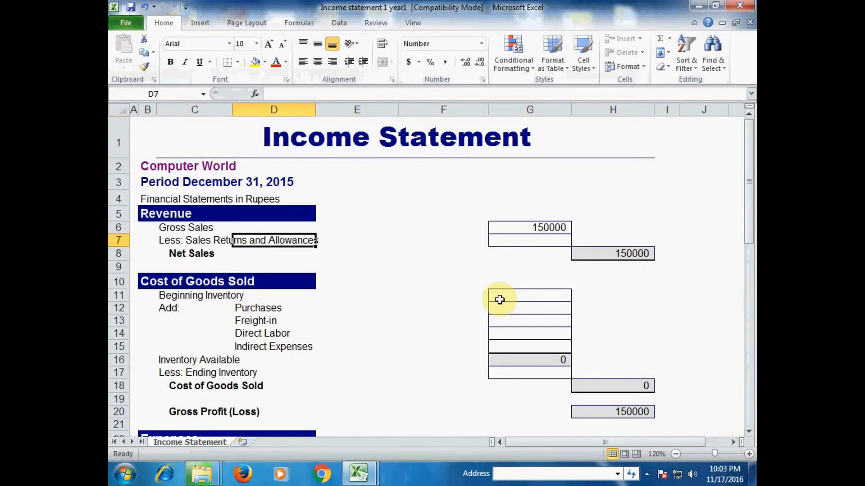
{"action": "key", "text": "Left"}
{"action": "key", "text": "Right"}
{"action": "key", "text": "Right"}
{"action": "key", "text": "Right"}
{"action": "key", "text": "Right"}
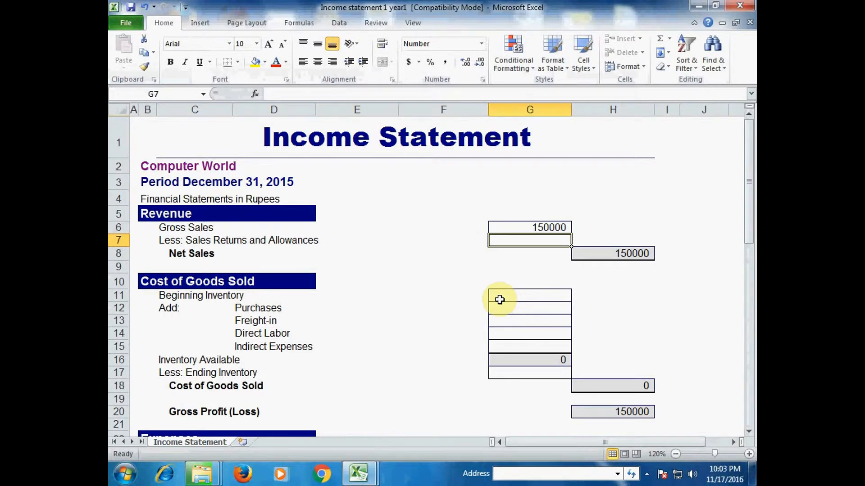
{"action": "type", "text": "1500"}
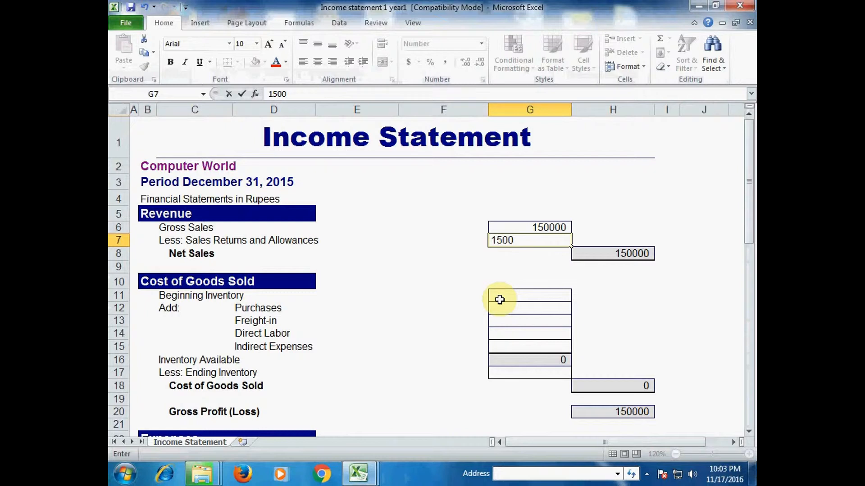
{"action": "key", "text": "Return"}
- Examine how Net Sales in H8 is calculated from the Gross Sales and Sales Returns and Allowances amounts
{"action": "key", "text": "Up"}
{"action": "key", "text": "Up"}
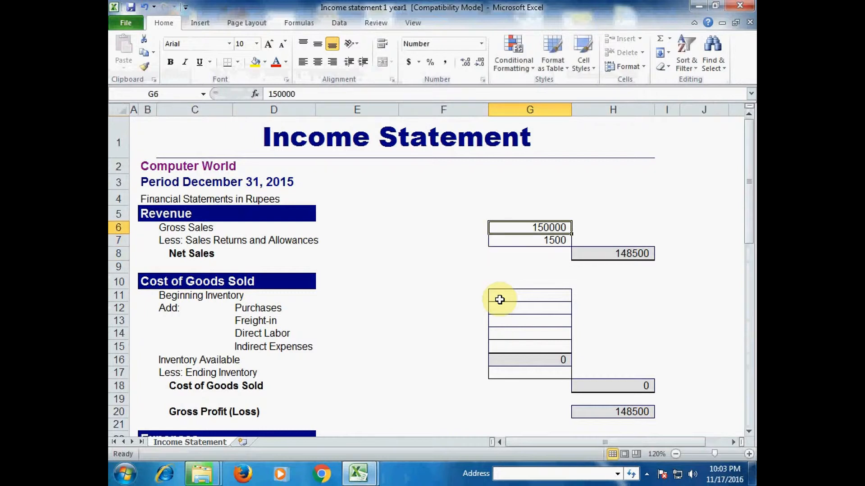
{"action": "key", "text": "Down"}
{"action": "key", "text": "Down"}
{"action": "key", "text": "Left"}
{"action": "key", "text": "Left"}
{"action": "key", "text": "Left"}
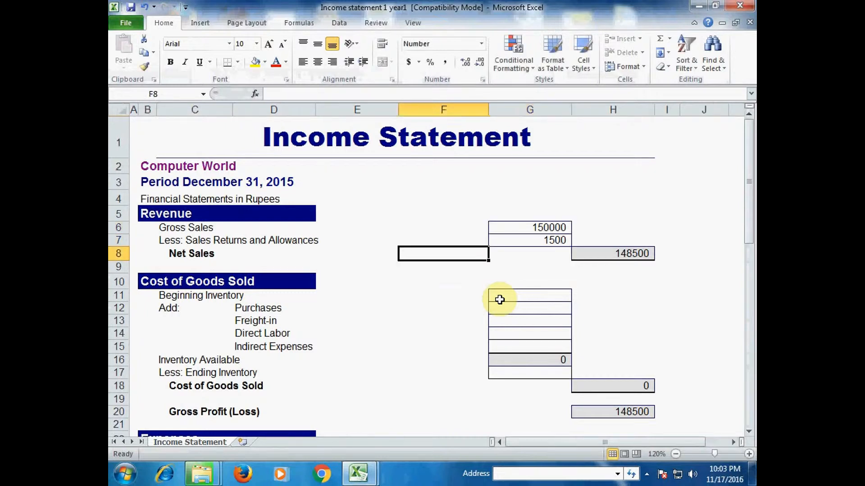
{"action": "key", "text": "Right"}
{"action": "key", "text": "Right"}
{"action": "key", "text": "Right"}
{"action": "key", "text": "Right"}
{"action": "key", "text": "Right"}
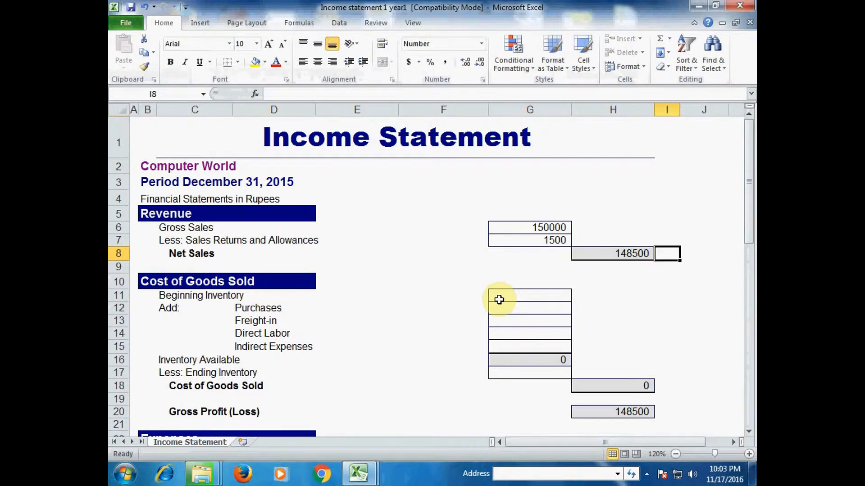
{"action": "left_click", "coordinate": [604, 255]}
{"action": "left_click", "coordinate": [558, 228]}
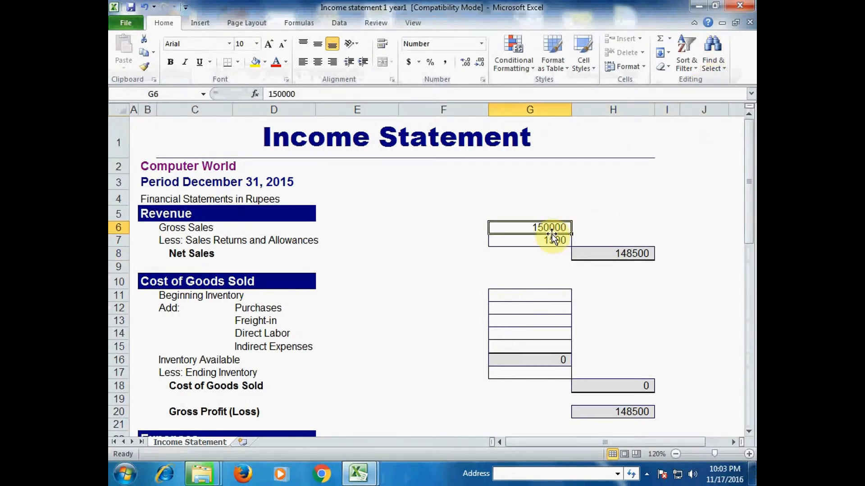
{"action": "left_click", "coordinate": [545, 240]}
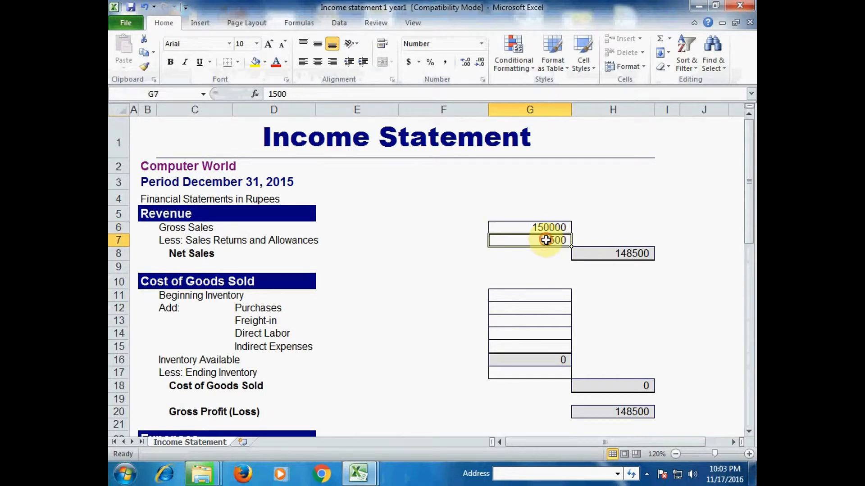
{"action": "left_click", "coordinate": [605, 253]}
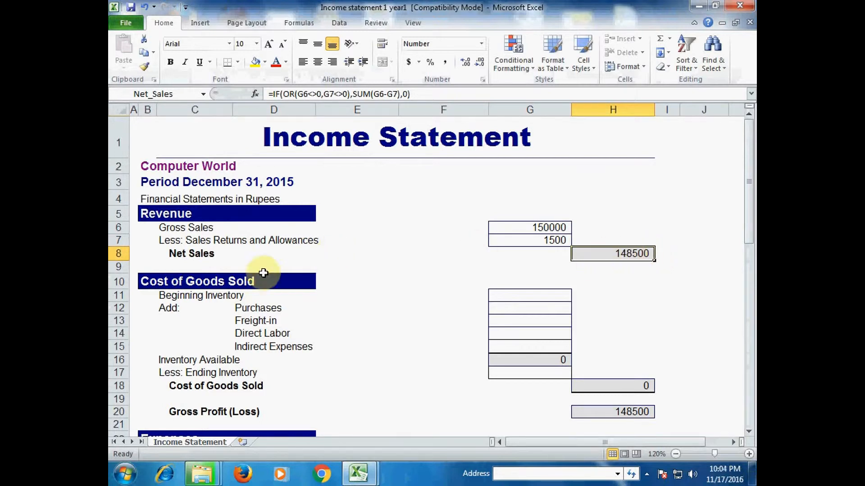
- In the Cost of Goods Sold section, enter 50000 as the Beginning Inventory amount in G11
{"action": "left_click", "coordinate": [251, 280]}
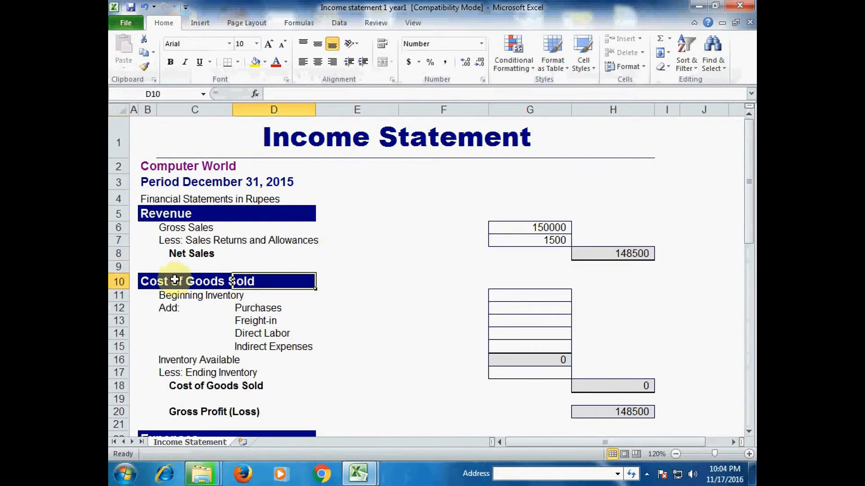
{"action": "scroll", "coordinate": [322, 279], "scroll_direction": "down", "scroll_amount": 2}
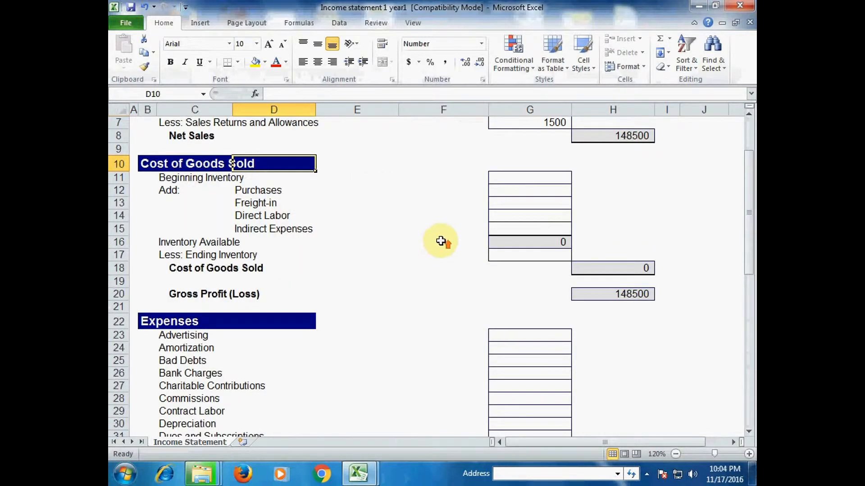
{"action": "scroll", "coordinate": [446, 236], "scroll_direction": "up", "scroll_amount": 1}
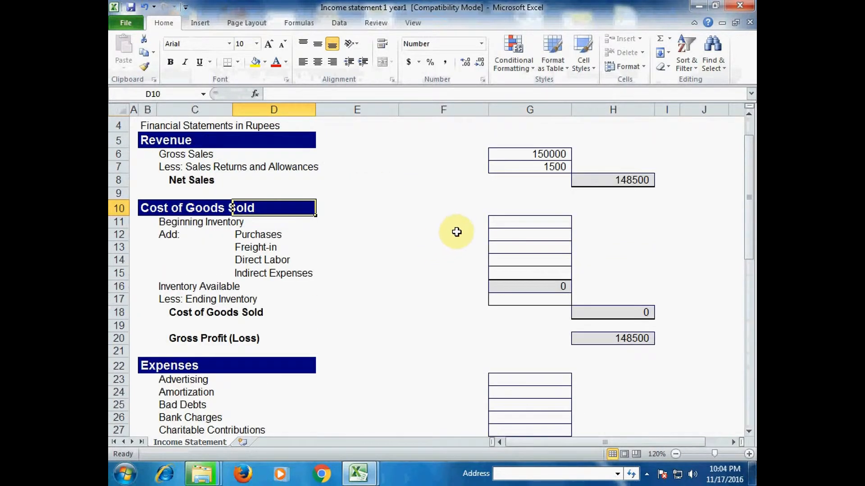
{"action": "left_click", "coordinate": [490, 224]}
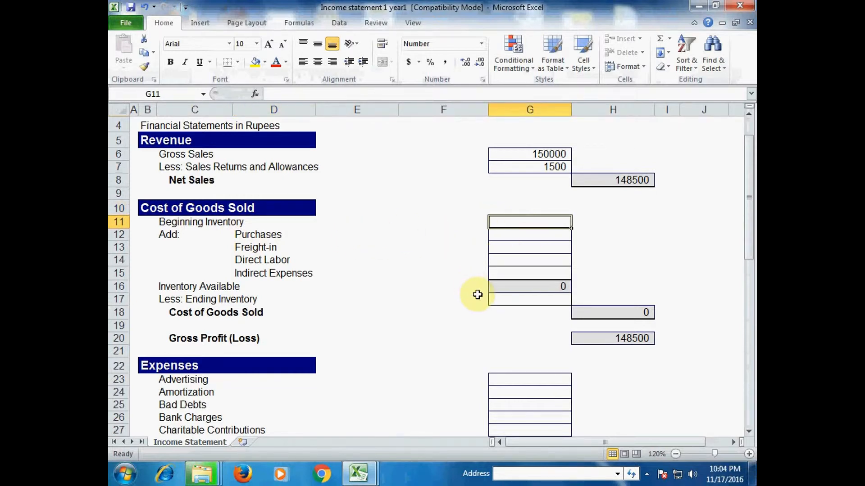
{"action": "type", "text": "50000"}
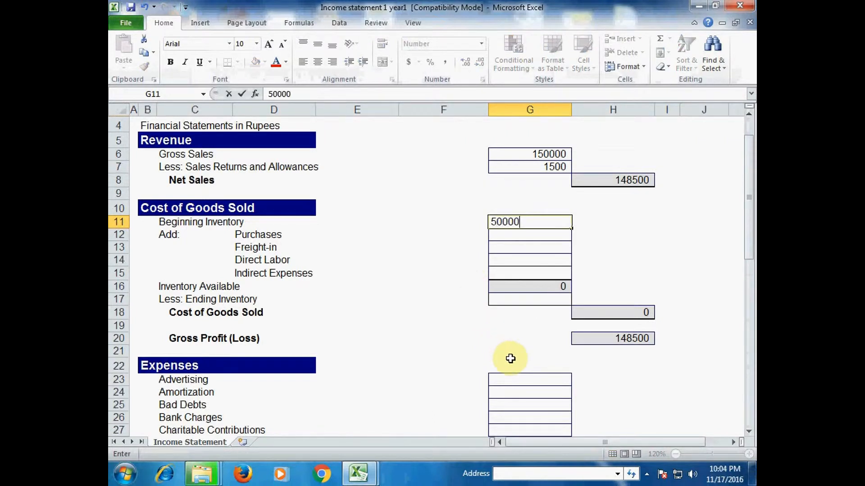
{"action": "key", "text": "Return"}
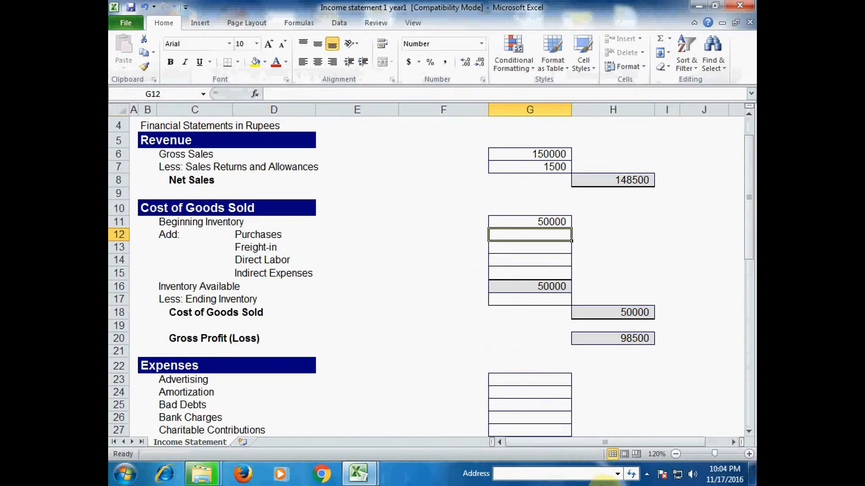
- Enter 25000 as the Purchases amount in G12 of the Cost of Goods Sold section
{"action": "left_click", "coordinate": [750, 478]}
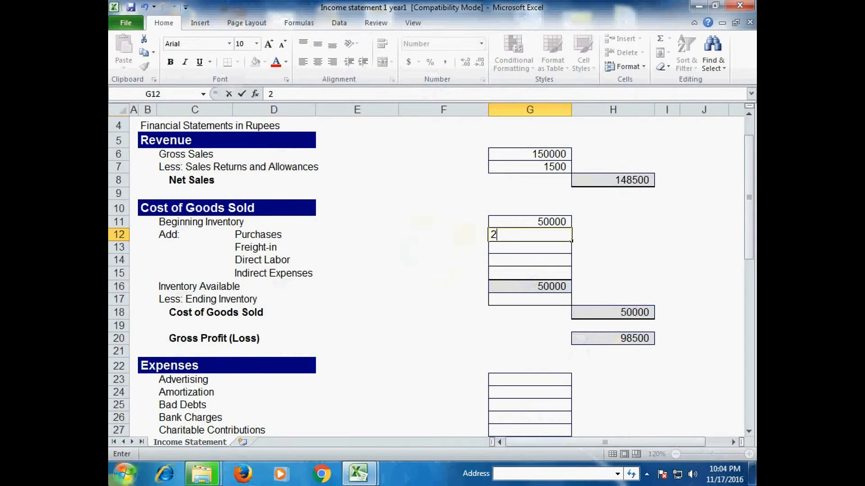
{"action": "type", "text": "5000"}
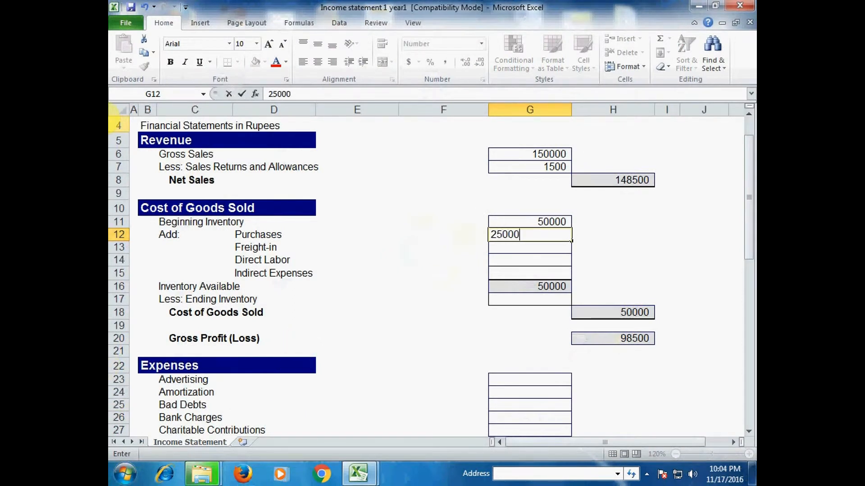
{"action": "key", "text": "Return"}
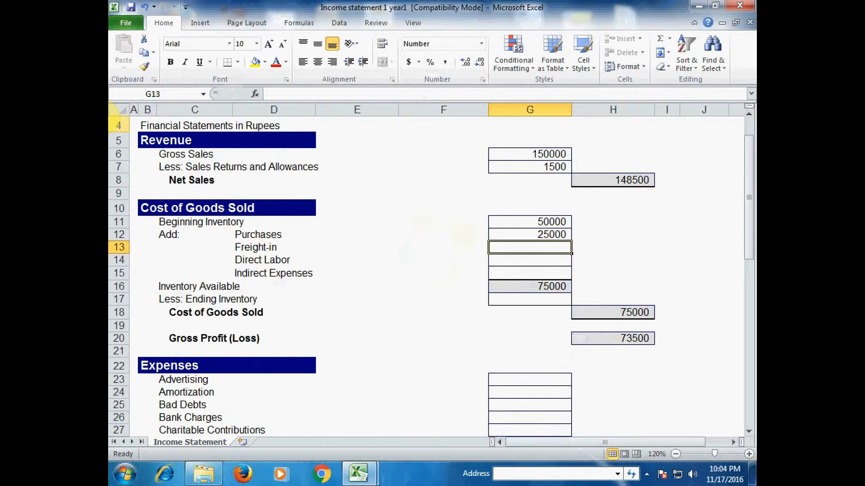
- Enter 500 as the Freight-in amount in G13 and 2000 as the Direct Labor amount in G14
{"action": "type", "text": "500"}
{"action": "key", "text": "Return"}
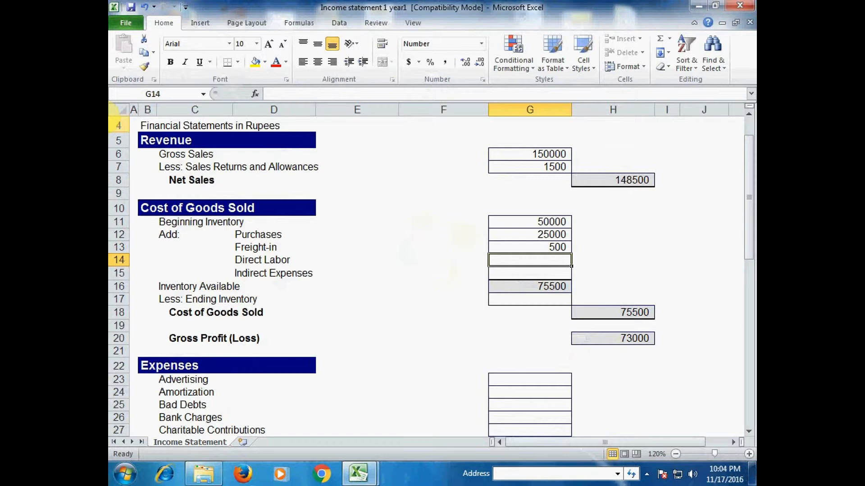
{"action": "type", "text": "2000"}
{"action": "key", "text": "Return"}
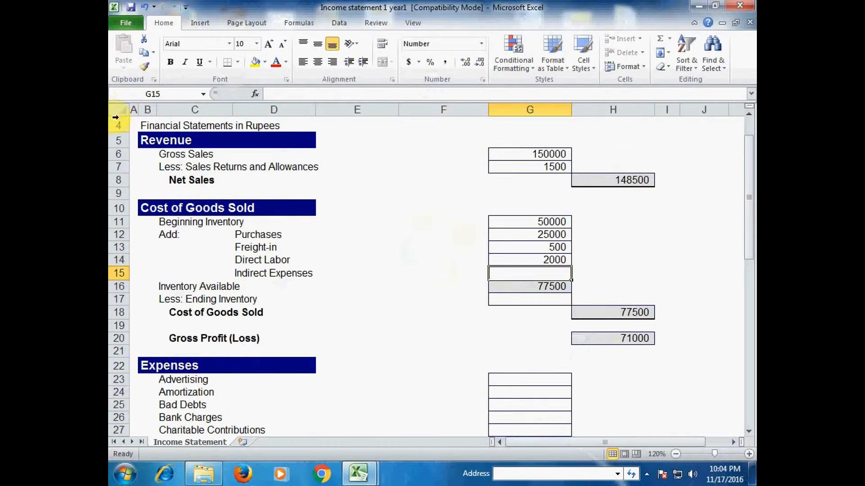
- Examine the Indirect Expenses row and how Inventory Available in G16 is calculated
{"action": "left_click", "coordinate": [750, 473]}
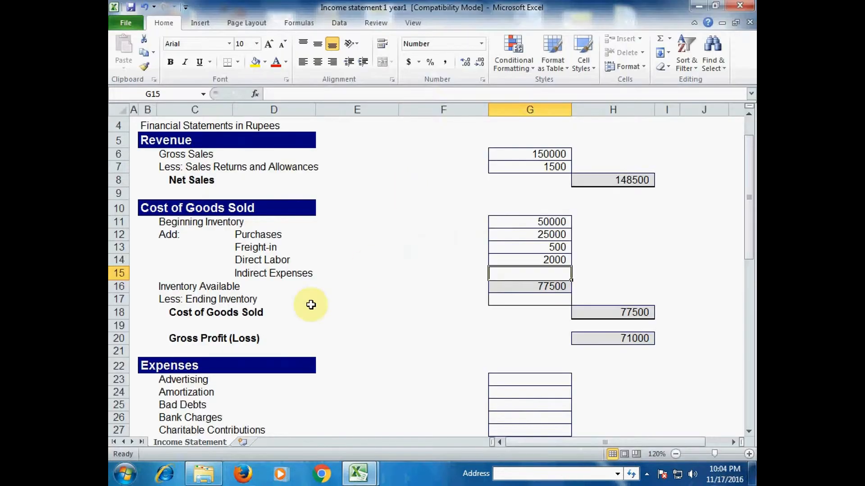
{"action": "left_click", "coordinate": [330, 273]}
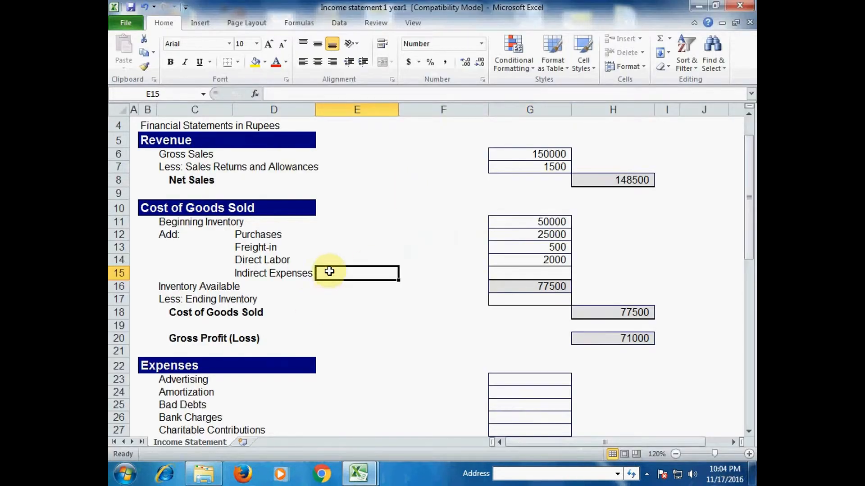
{"action": "left_click", "coordinate": [526, 273]}
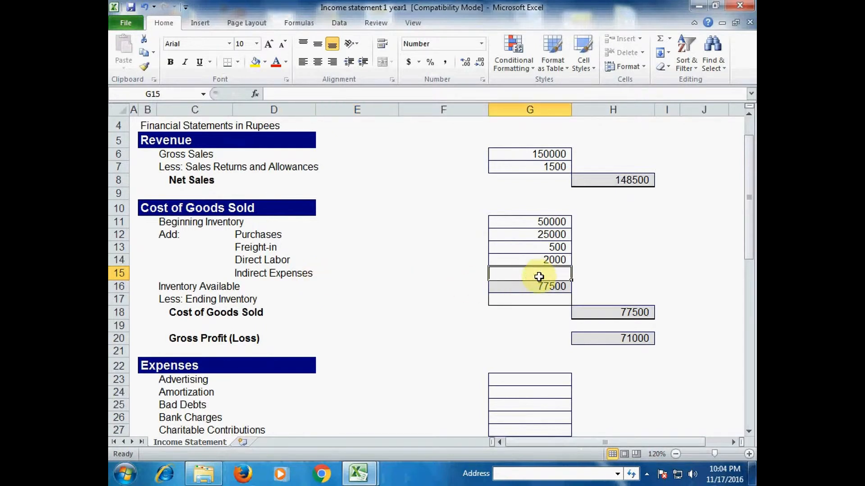
{"action": "left_click", "coordinate": [204, 288]}
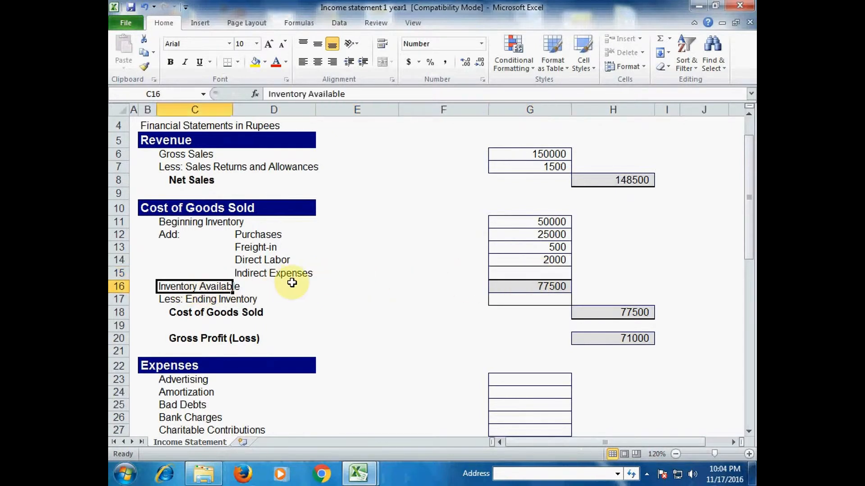
{"action": "left_click", "coordinate": [516, 288]}
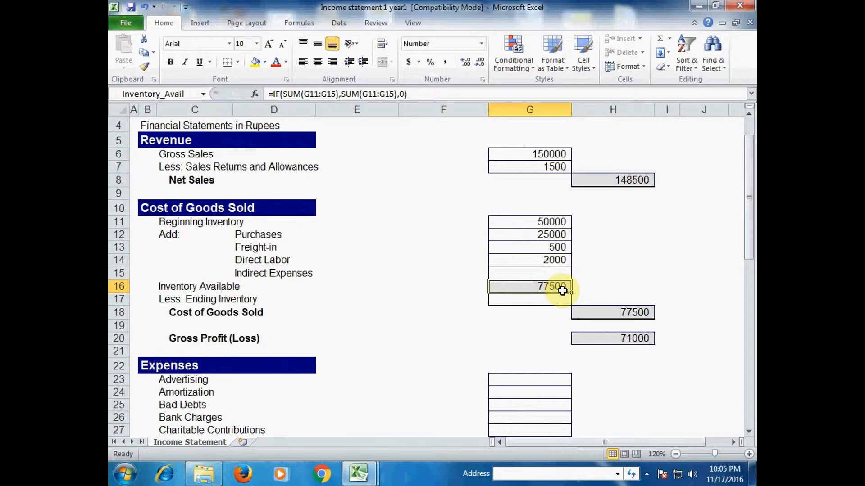
- Enter 60000 as the Ending Inventory amount in G17
{"action": "left_click", "coordinate": [546, 300]}
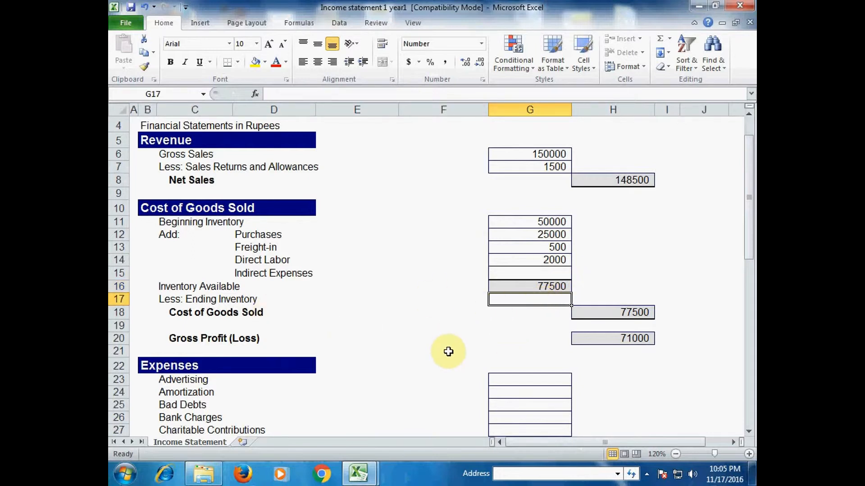
{"action": "type", "text": "60000"}
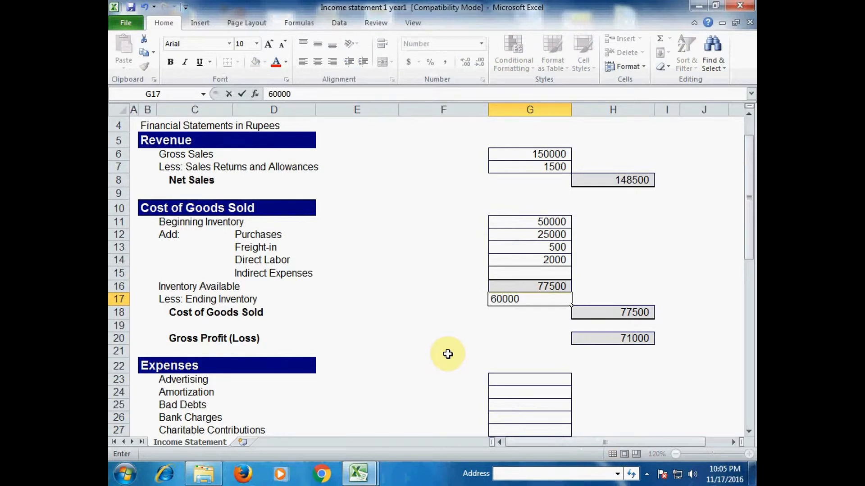
{"action": "key", "text": "Return"}
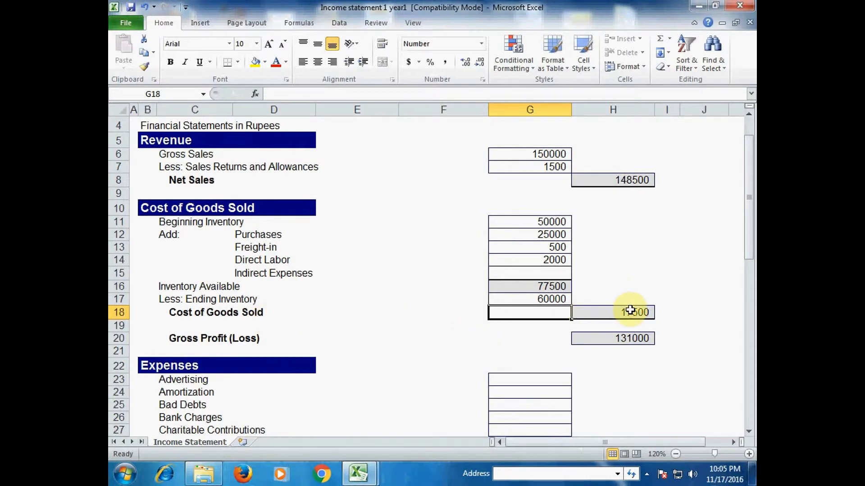
- Examine how Cost of Goods Sold in H18 and Gross Profit in H20 are calculated from the amounts above them
{"action": "left_click", "coordinate": [544, 287]}
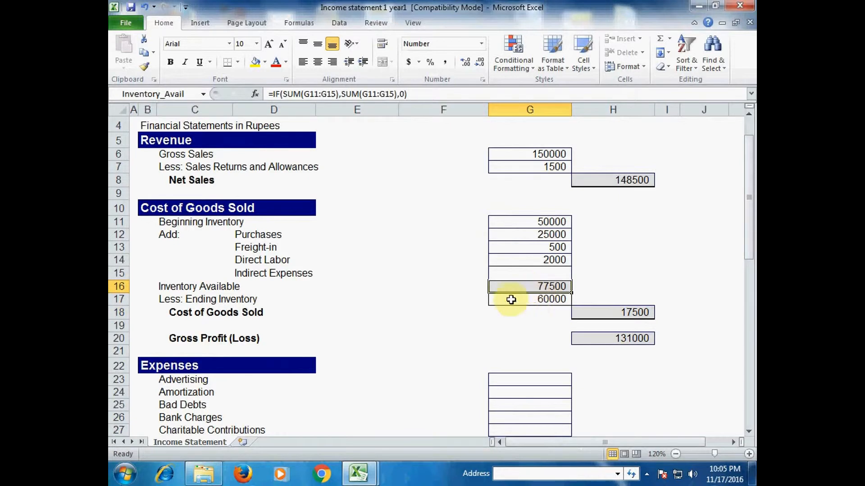
{"action": "left_click", "coordinate": [539, 302]}
{"action": "left_click", "coordinate": [610, 314]}
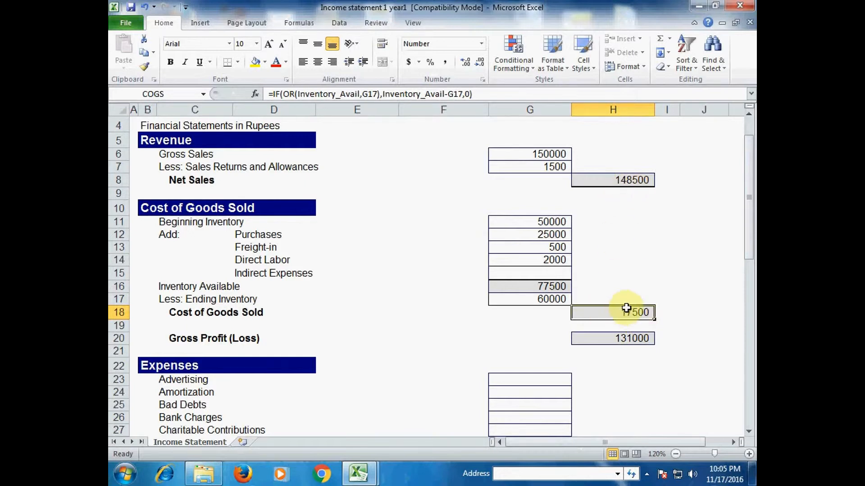
{"action": "left_click", "coordinate": [630, 338]}
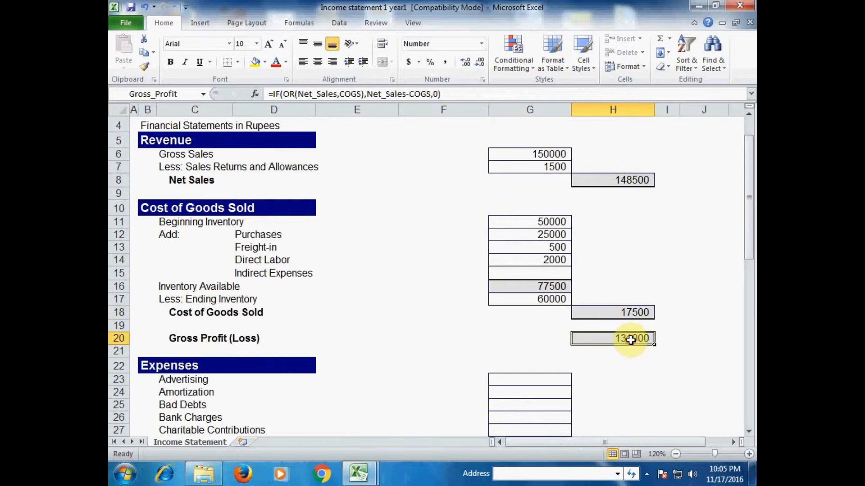
{"action": "left_click", "coordinate": [618, 180]}
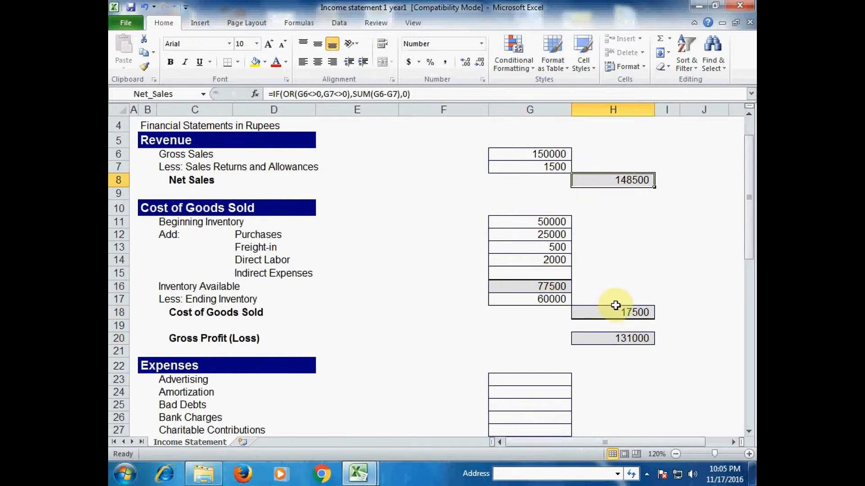
{"action": "left_click", "coordinate": [630, 316]}
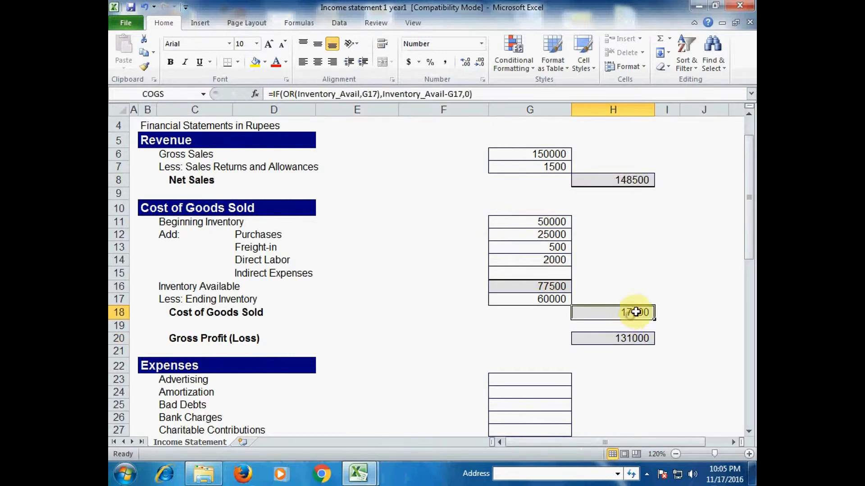
{"action": "left_click", "coordinate": [621, 340]}
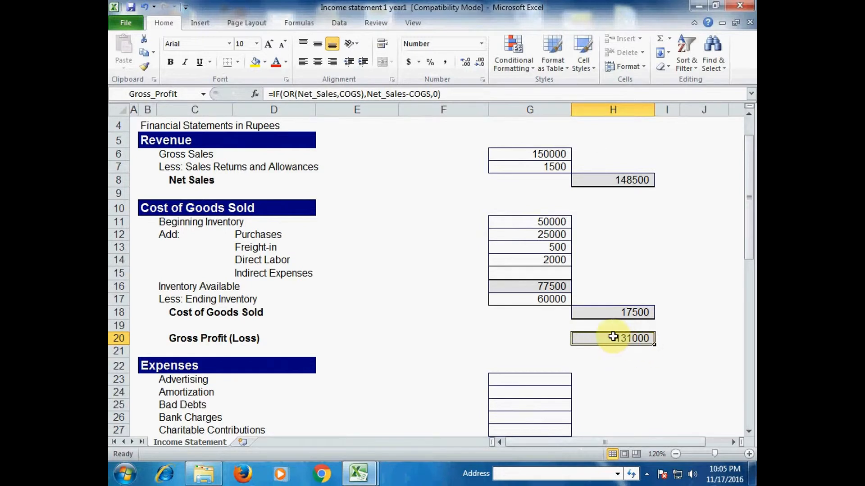
- Keep the current Windows color scheme and stop the performance message from being shown again
{"action": "scroll", "coordinate": [613, 337], "scroll_direction": "down", "scroll_amount": 1}
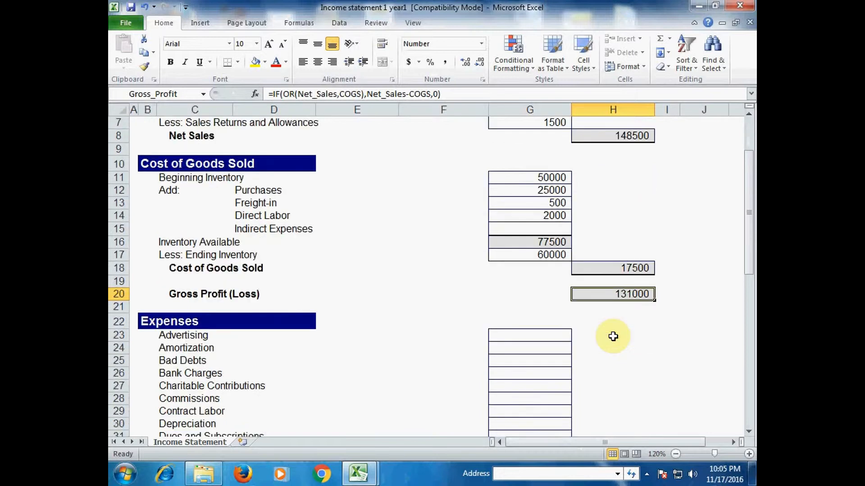
{"action": "scroll", "coordinate": [614, 304], "scroll_direction": "down", "scroll_amount": 1}
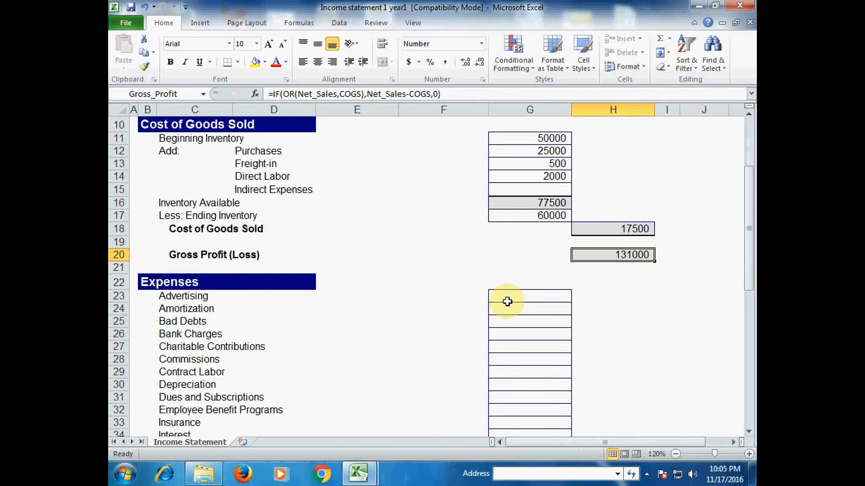
{"action": "scroll", "coordinate": [506, 299], "scroll_direction": "down", "scroll_amount": 2}
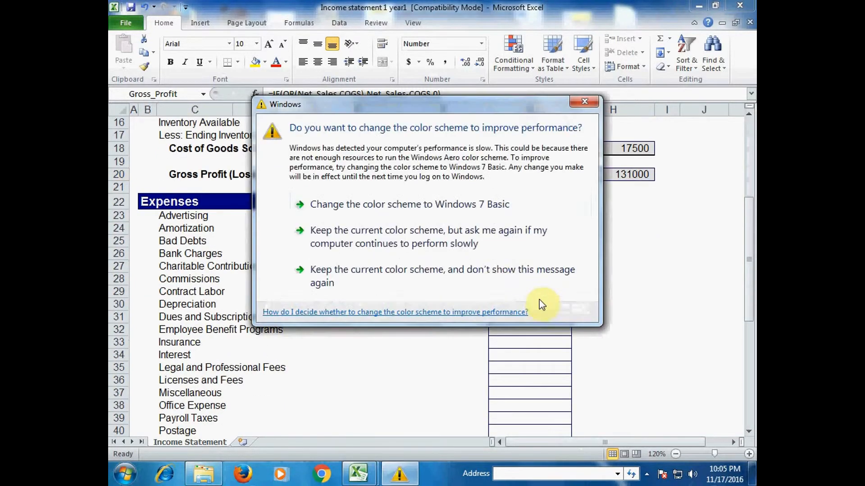
{"action": "left_click", "coordinate": [428, 270]}
- In the Expenses section, enter 500 as the Bank Charges amount in G26
{"action": "scroll", "coordinate": [542, 320], "scroll_direction": "down", "scroll_amount": 3}
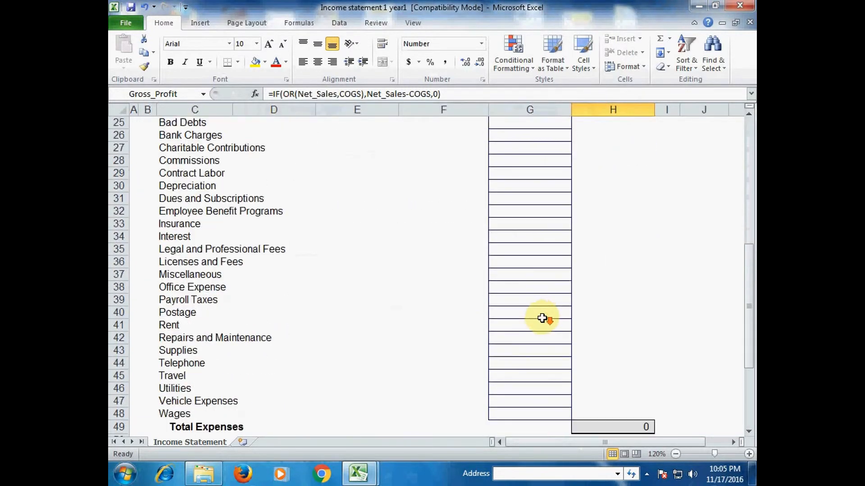
{"action": "scroll", "coordinate": [542, 317], "scroll_direction": "up", "scroll_amount": 4}
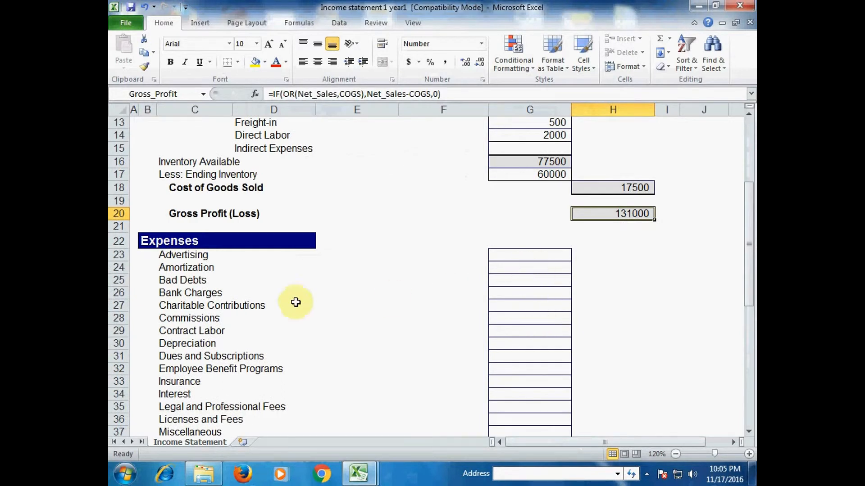
{"action": "left_click", "coordinate": [533, 296]}
{"action": "type", "text": "50"}
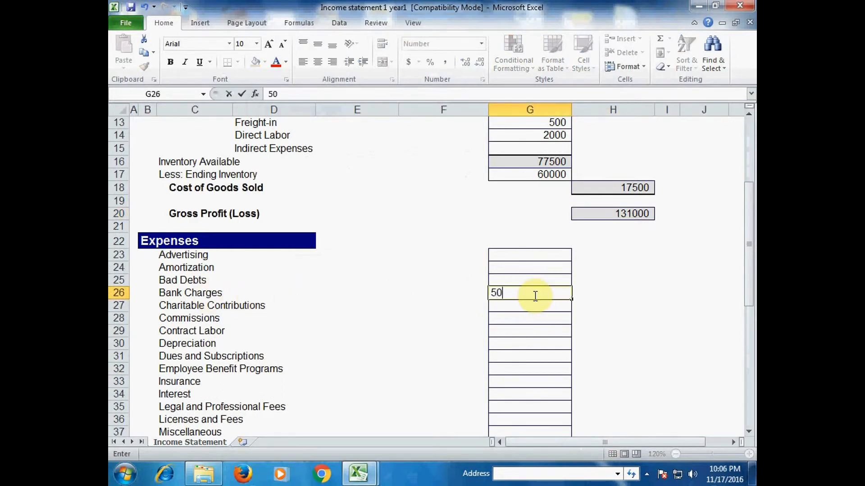
{"action": "type", "text": "0"}
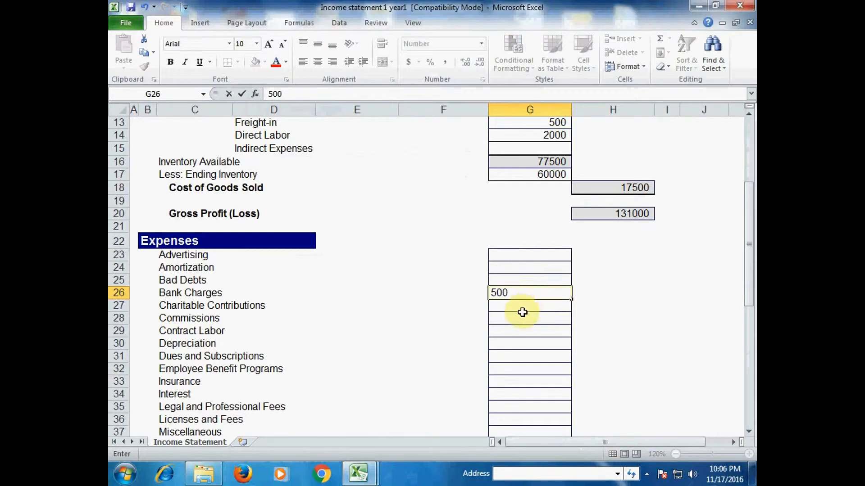
- Enter 2000 as the Contract Labor expense in G29
{"action": "left_click", "coordinate": [215, 332]}
{"action": "left_click", "coordinate": [508, 333]}
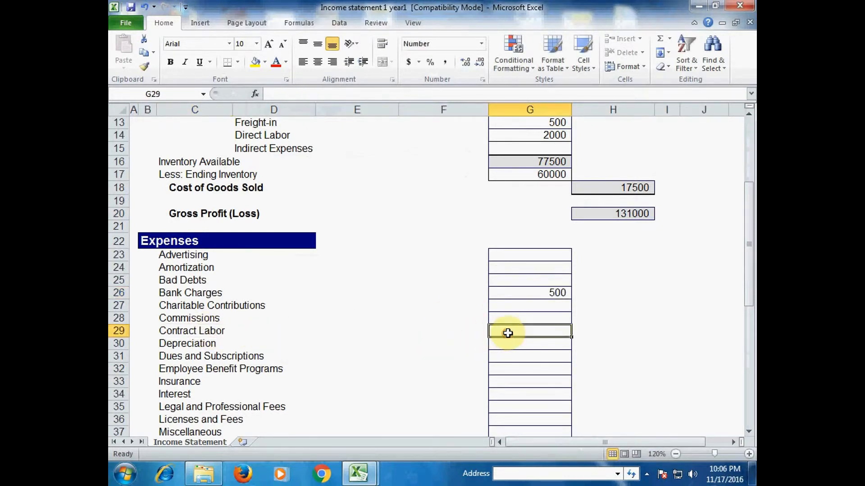
{"action": "type", "text": "2000"}
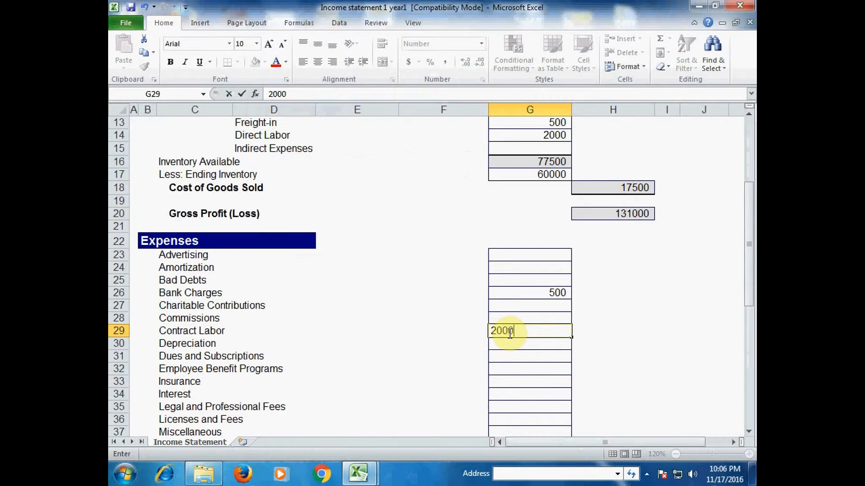
{"action": "left_click", "coordinate": [517, 357]}
- Enter 5000 as the Rent expense in G41
{"action": "scroll", "coordinate": [517, 359], "scroll_direction": "down", "scroll_amount": 1}
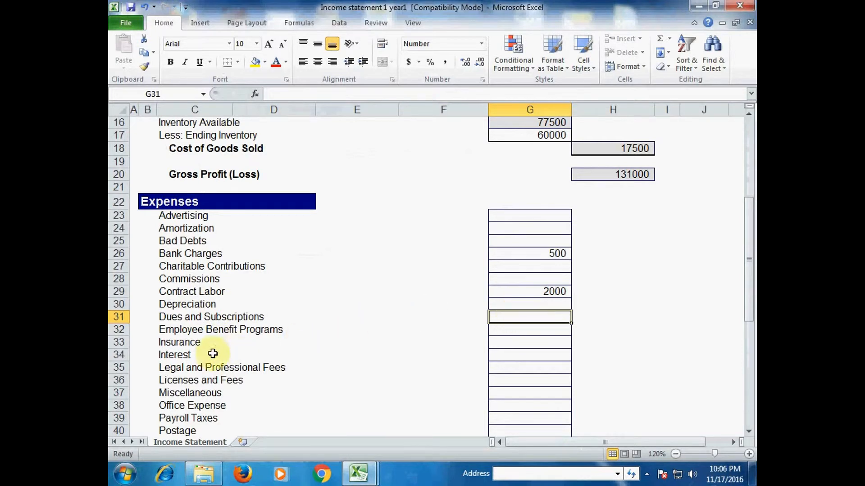
{"action": "scroll", "coordinate": [319, 368], "scroll_direction": "down", "scroll_amount": 1}
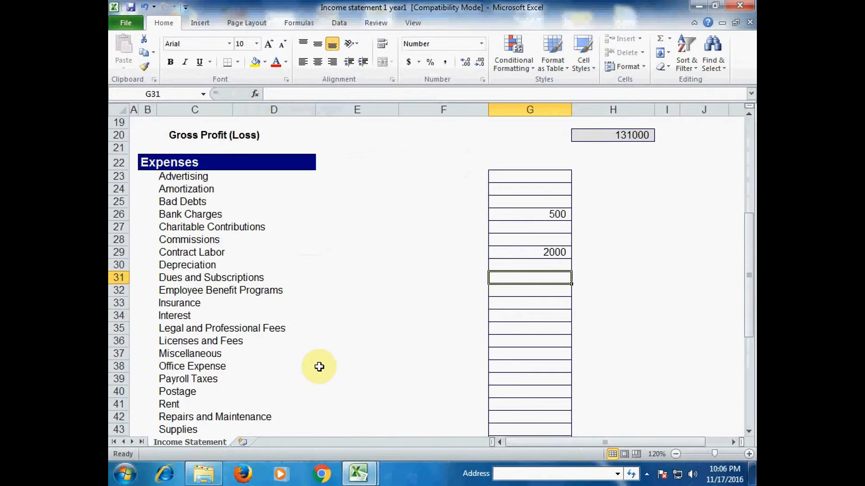
{"action": "left_click", "coordinate": [508, 405]}
{"action": "type", "text": "5"}
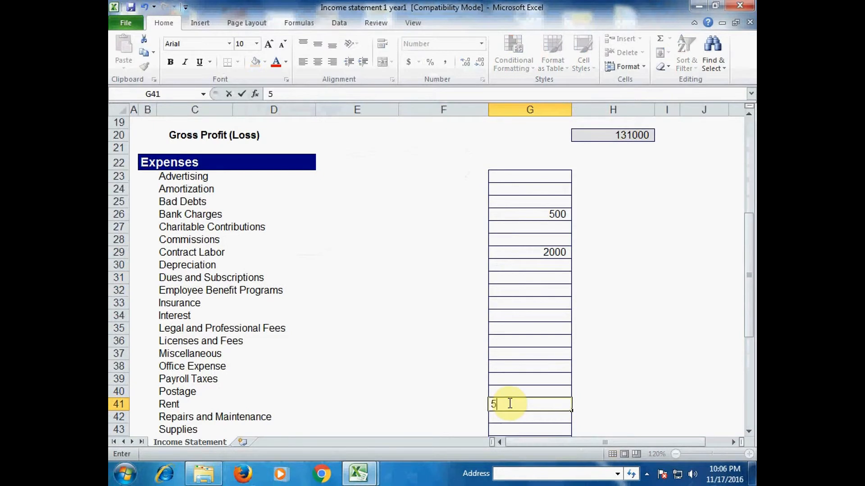
{"action": "left_click", "coordinate": [519, 403]}
{"action": "scroll", "coordinate": [522, 399], "scroll_direction": "down", "scroll_amount": 2}
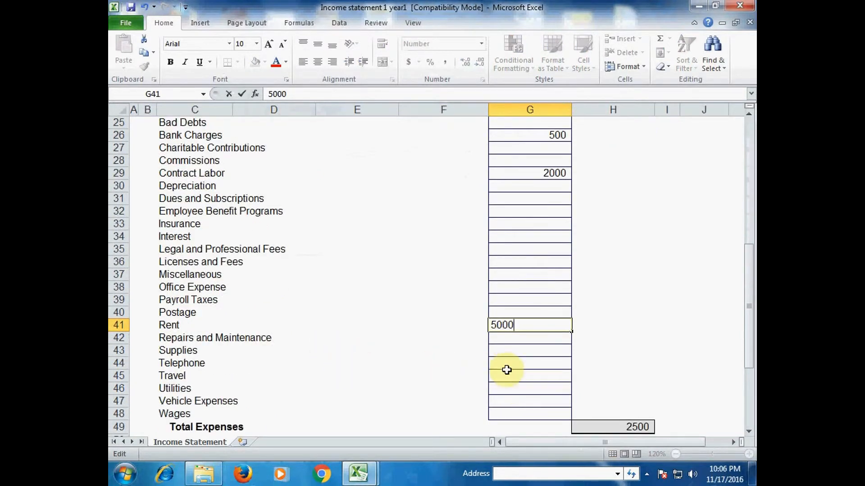
- Enter 1000 as the Telephone expense in G44 and 2500 as the Utilities expense in G46
{"action": "left_click", "coordinate": [515, 367]}
{"action": "type", "text": "1000"}
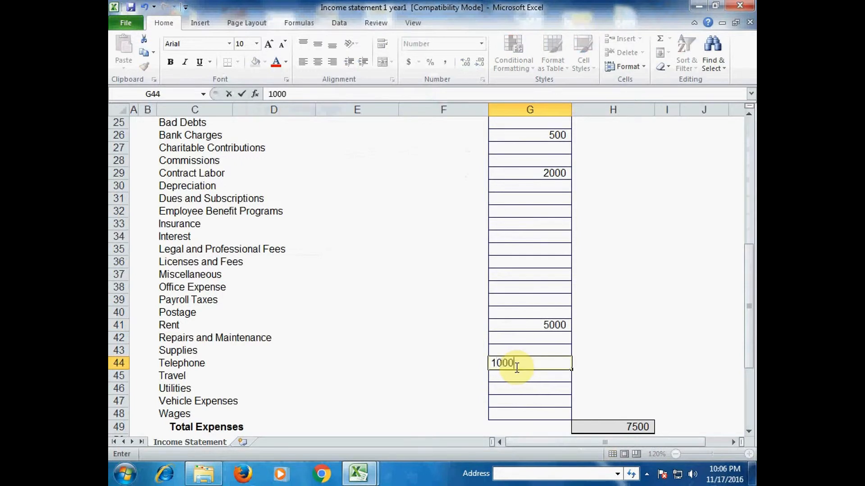
{"action": "left_click", "coordinate": [509, 377]}
{"action": "left_click", "coordinate": [558, 390]}
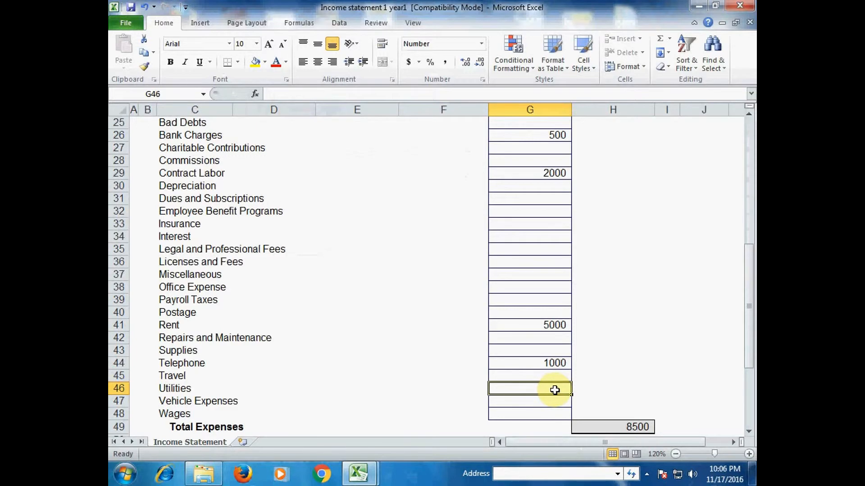
{"action": "type", "text": "2500"}
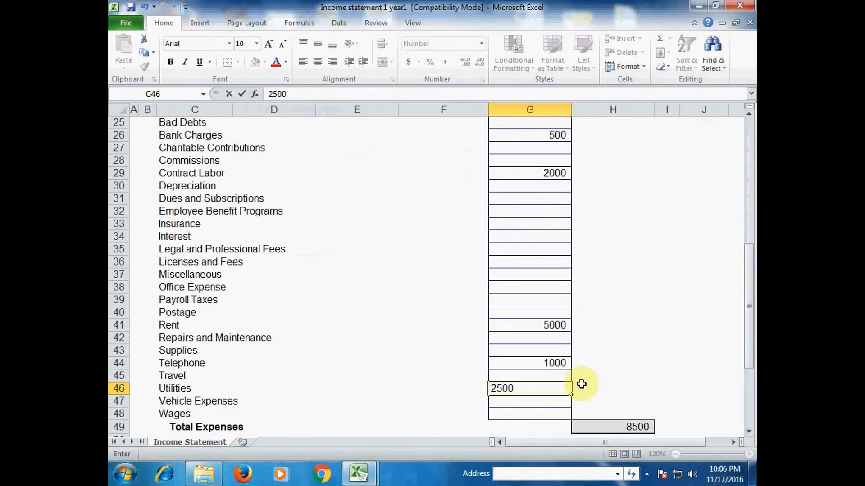
- Check the Total Expenses formula in H49 against the amounts listed in the Expenses section
{"action": "left_click", "coordinate": [558, 410]}
{"action": "left_click", "coordinate": [627, 425]}
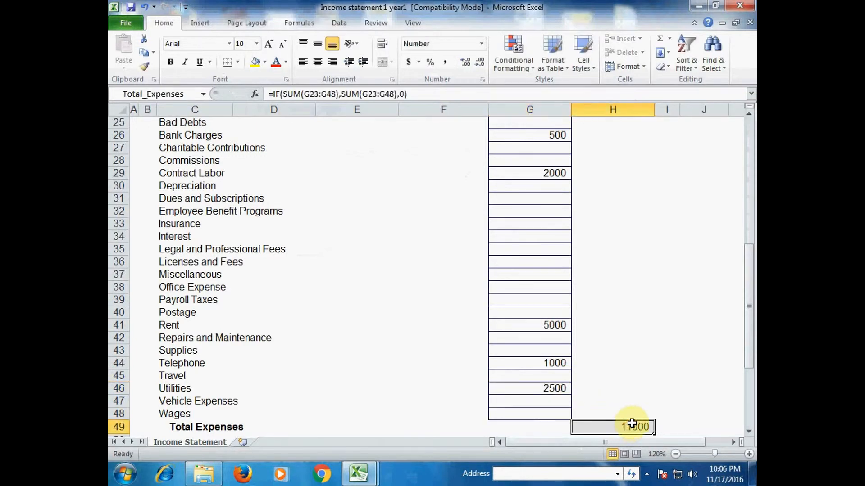
{"action": "scroll", "coordinate": [588, 360], "scroll_direction": "up", "scroll_amount": 2}
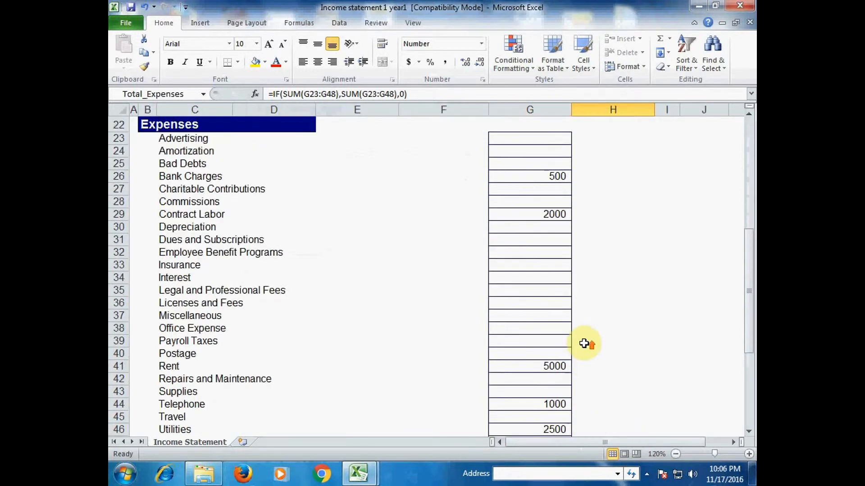
{"action": "scroll", "coordinate": [585, 400], "scroll_direction": "down", "scroll_amount": 1}
{"action": "scroll", "coordinate": [641, 381], "scroll_direction": "down", "scroll_amount": 2}
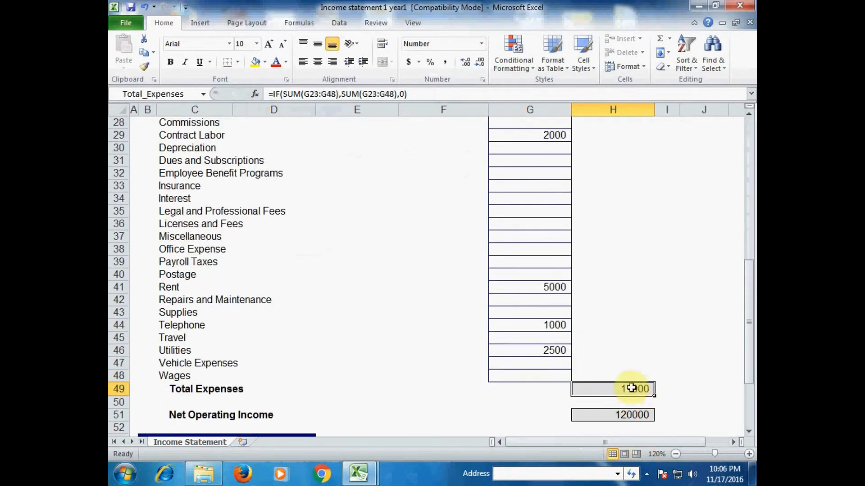
{"action": "scroll", "coordinate": [566, 342], "scroll_direction": "up", "scroll_amount": 2}
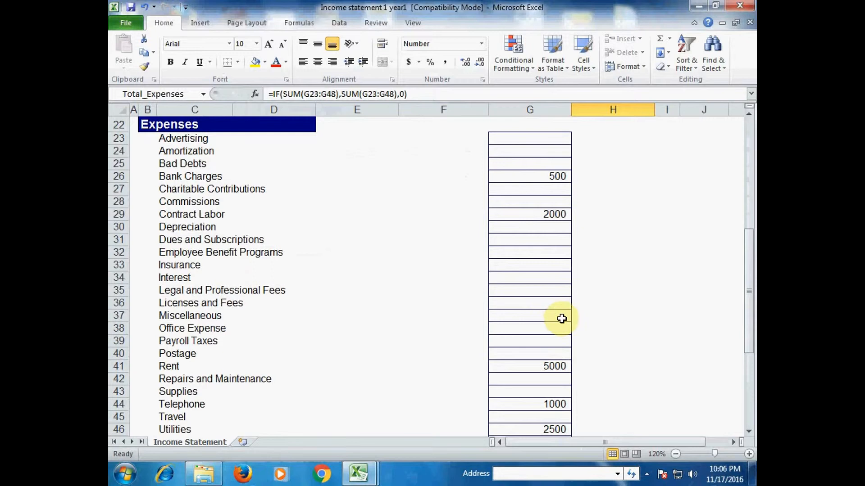
{"action": "scroll", "coordinate": [564, 316], "scroll_direction": "down", "scroll_amount": 2}
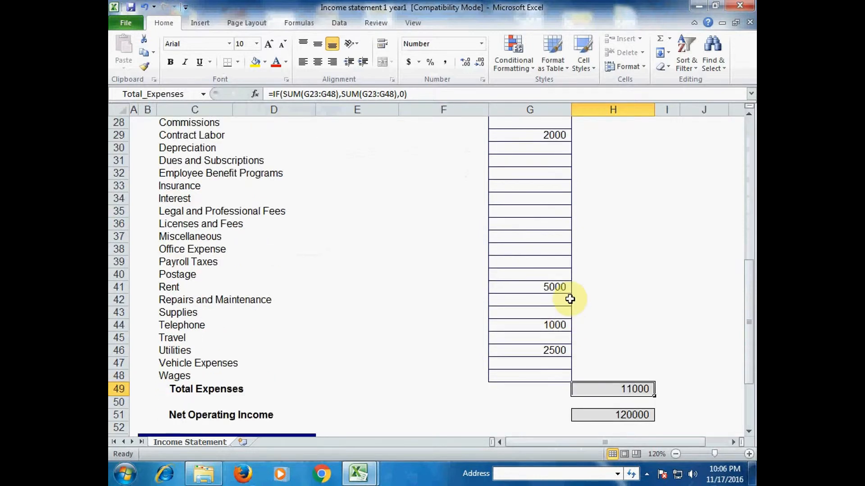
{"action": "scroll", "coordinate": [540, 230], "scroll_direction": "up", "scroll_amount": 2}
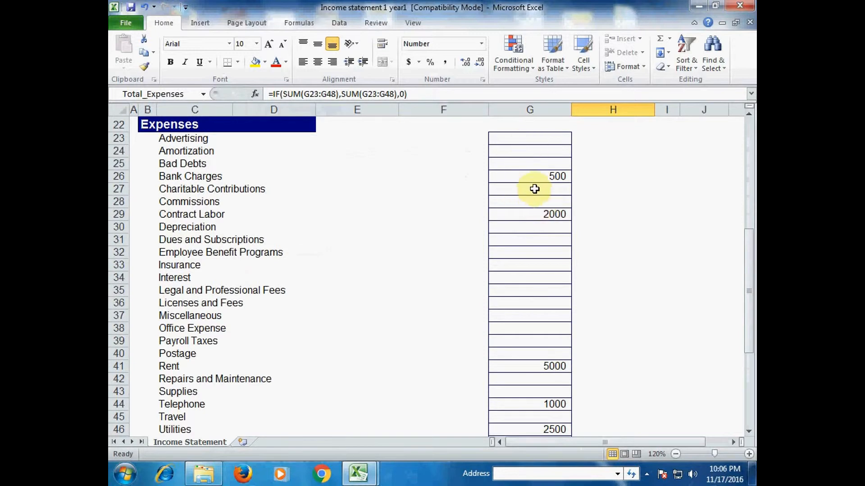
{"action": "scroll", "coordinate": [553, 324], "scroll_direction": "down", "scroll_amount": 1}
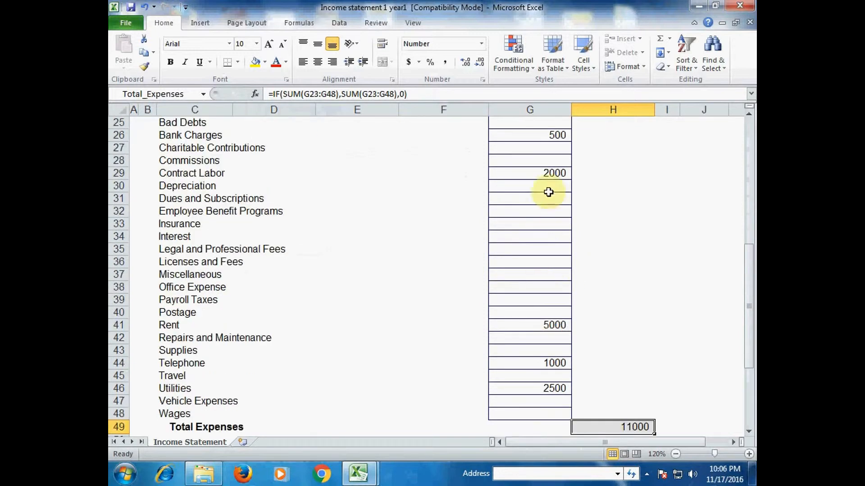
{"action": "scroll", "coordinate": [525, 263], "scroll_direction": "up", "scroll_amount": 2}
{"action": "scroll", "coordinate": [560, 299], "scroll_direction": "down", "scroll_amount": 3}
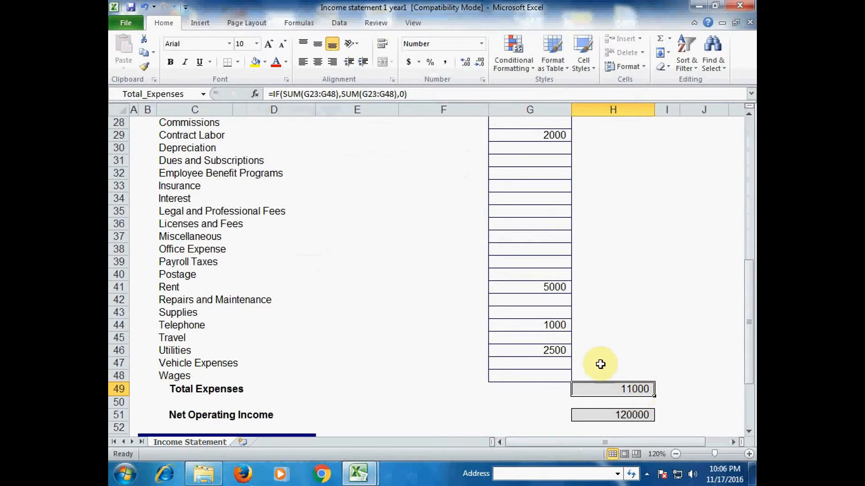
- Compare Gross Profit in H20 with Total Expenses and inspect the Net Operating Income formula in H51
{"action": "scroll", "coordinate": [601, 361], "scroll_direction": "up", "scroll_amount": 4}
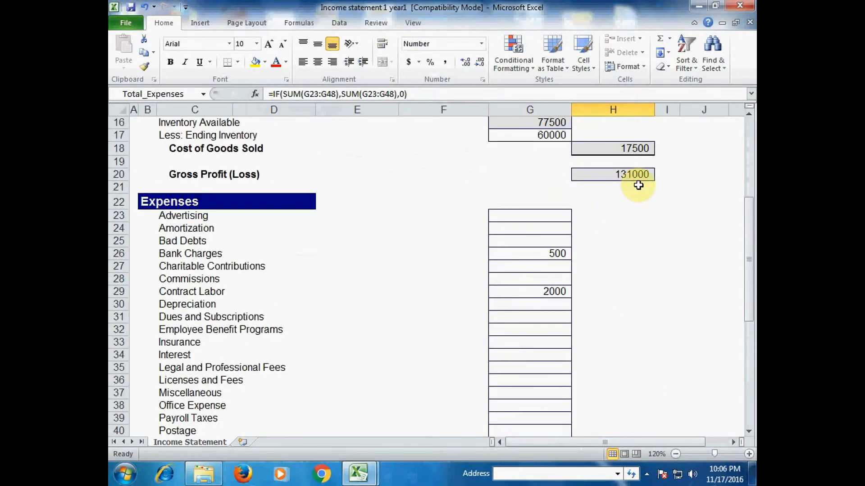
{"action": "scroll", "coordinate": [590, 259], "scroll_direction": "down", "scroll_amount": 6}
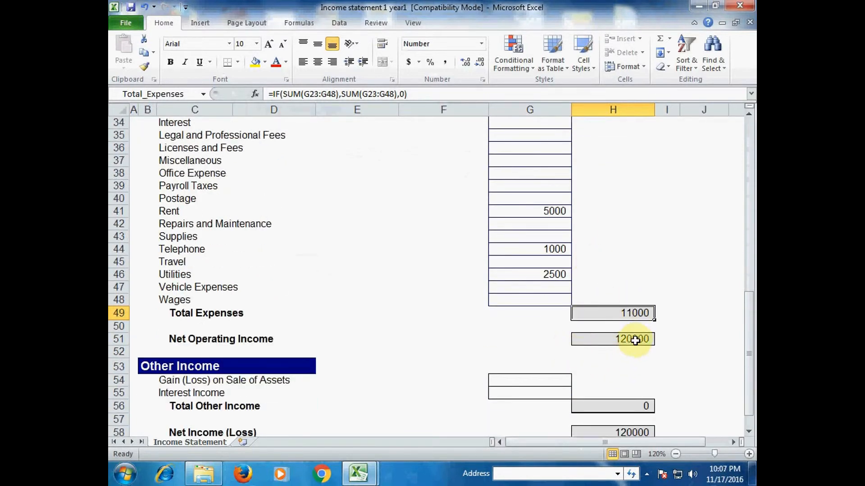
{"action": "left_click", "coordinate": [635, 340]}
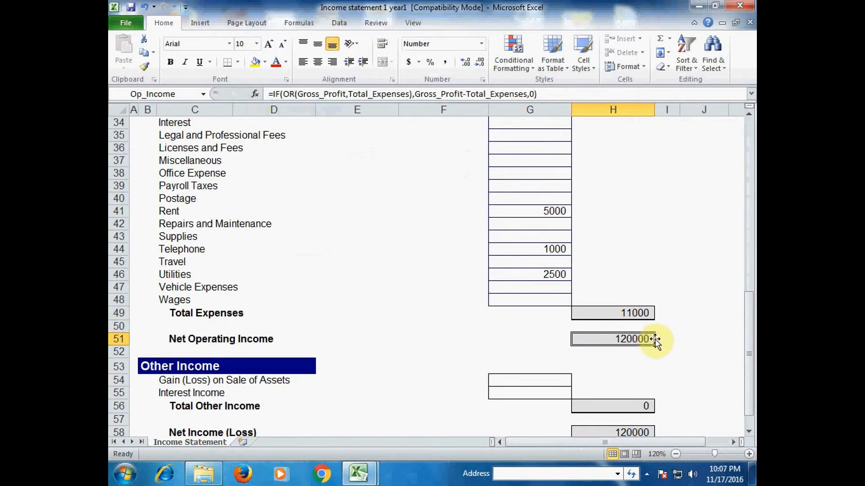
- In the Other Income section, enter 1000 as Gain (Loss) on Sale of Assets in G54 and 500 as Interest Income in G55
{"action": "scroll", "coordinate": [656, 339], "scroll_direction": "down", "scroll_amount": 2}
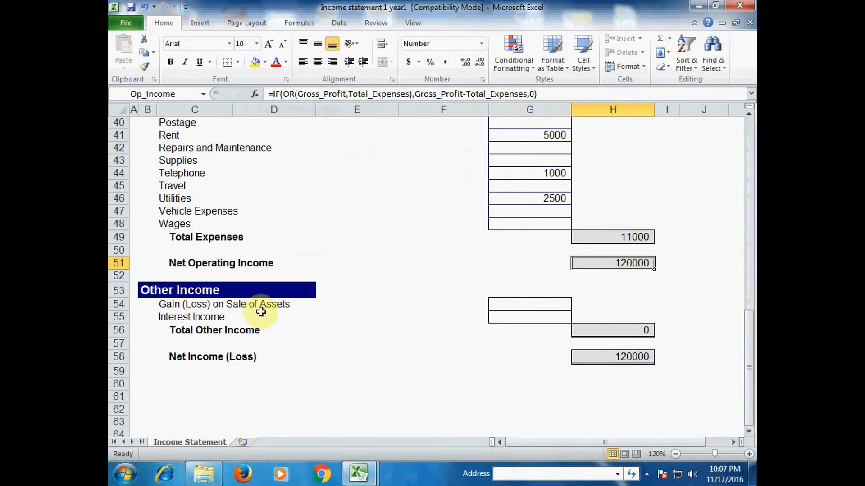
{"action": "scroll", "coordinate": [280, 297], "scroll_direction": "up", "scroll_amount": 4}
{"action": "scroll", "coordinate": [280, 297], "scroll_direction": "down", "scroll_amount": 3}
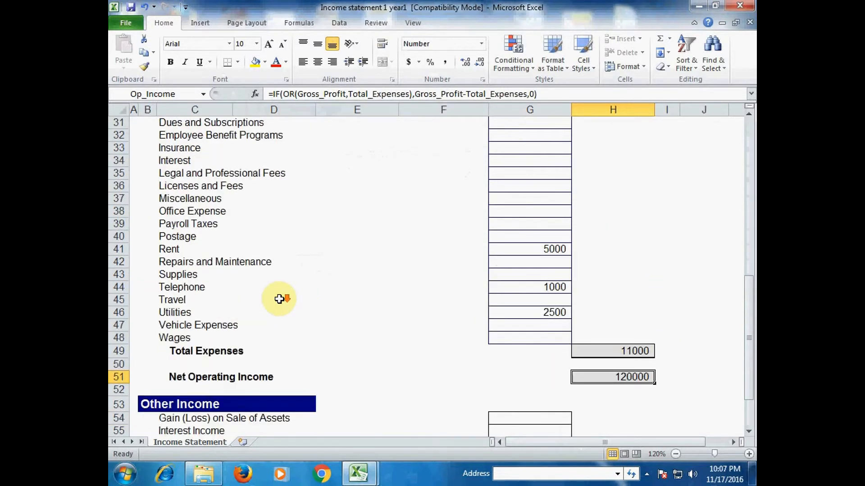
{"action": "scroll", "coordinate": [320, 368], "scroll_direction": "down", "scroll_amount": 1}
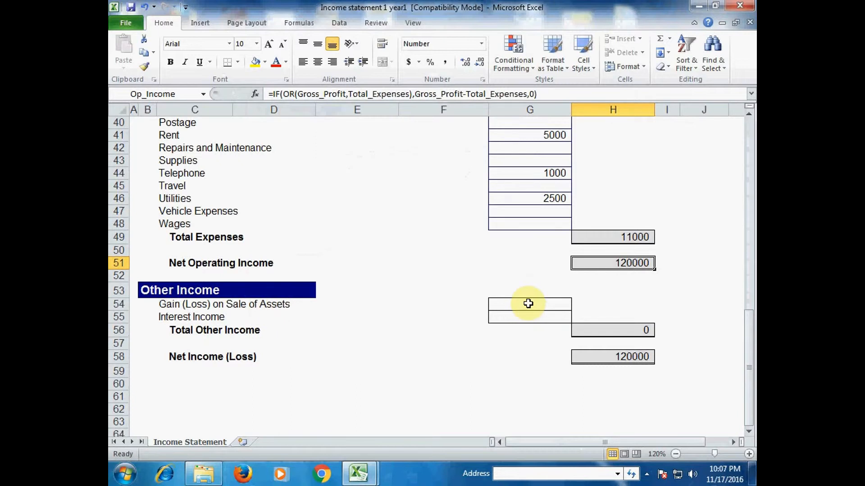
{"action": "left_click", "coordinate": [549, 306]}
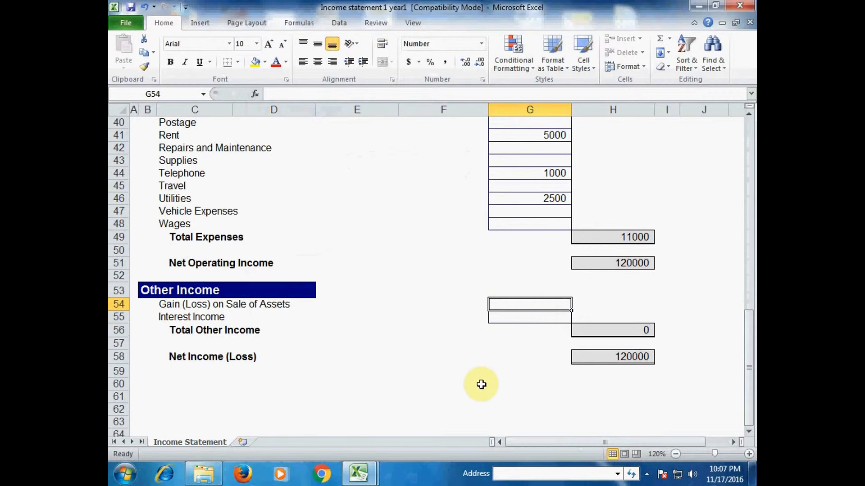
{"action": "type", "text": "1000"}
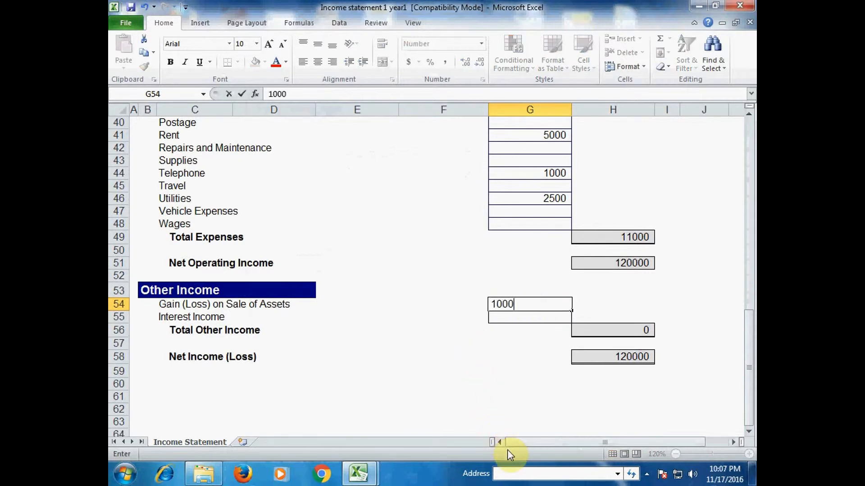
{"action": "key", "text": "Return"}
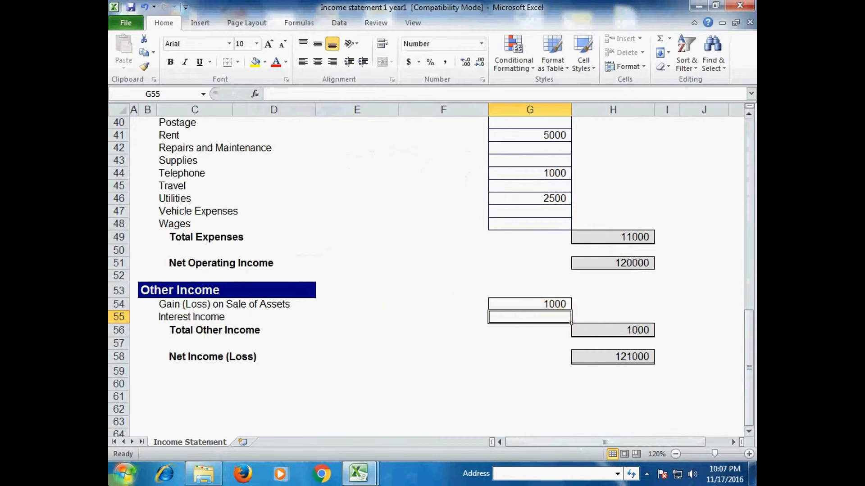
{"action": "type", "text": "500"}
{"action": "key", "text": "Return"}
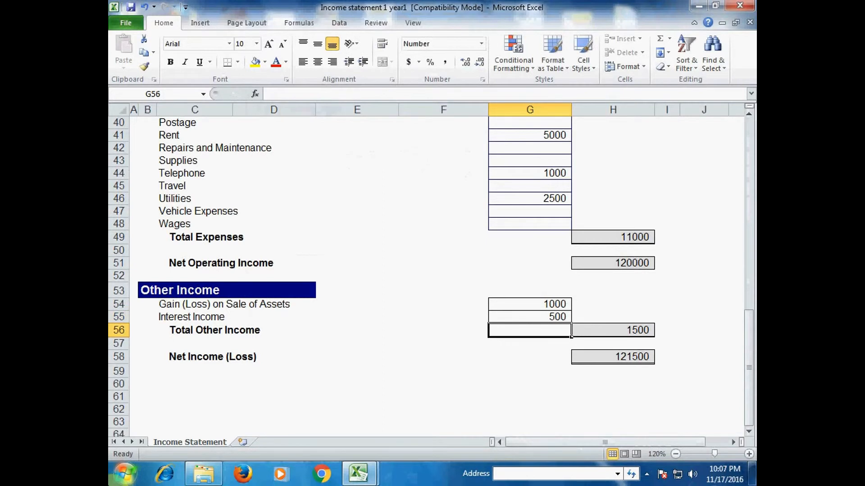
- Inspect the Total Other Income formula in H56 and the Net Income formula in H58, and review the whole income statement
{"action": "left_click", "coordinate": [638, 339]}
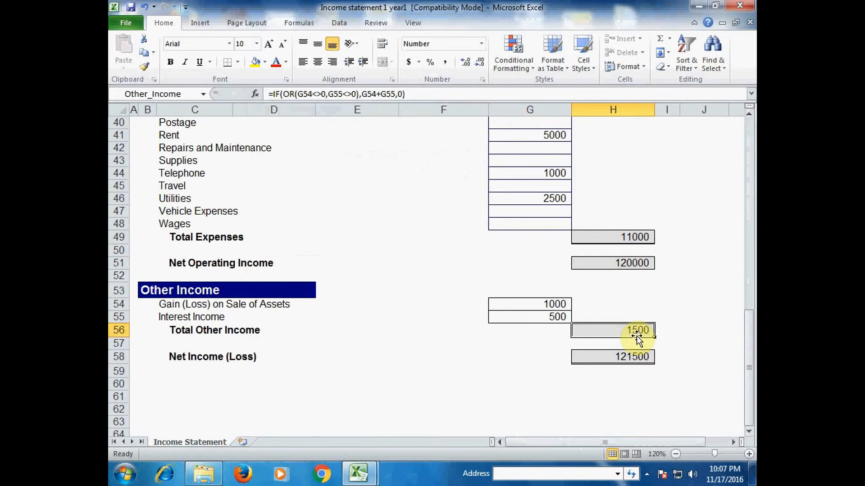
{"action": "left_click", "coordinate": [641, 360]}
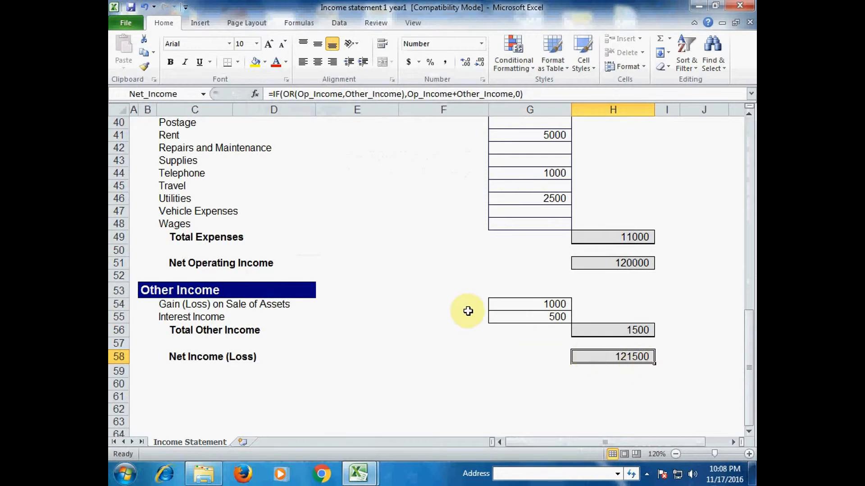
{"action": "scroll", "coordinate": [468, 311], "scroll_direction": "up", "scroll_amount": 13}
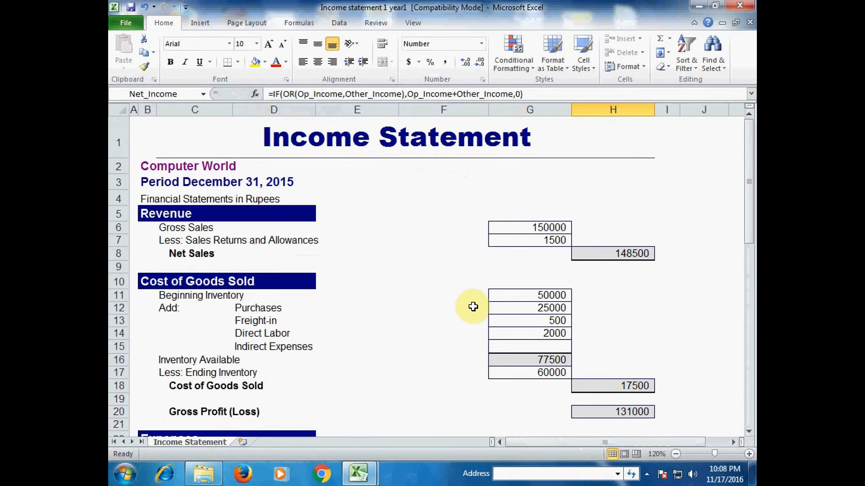
{"action": "scroll", "coordinate": [473, 306], "scroll_direction": "down", "scroll_amount": 11}
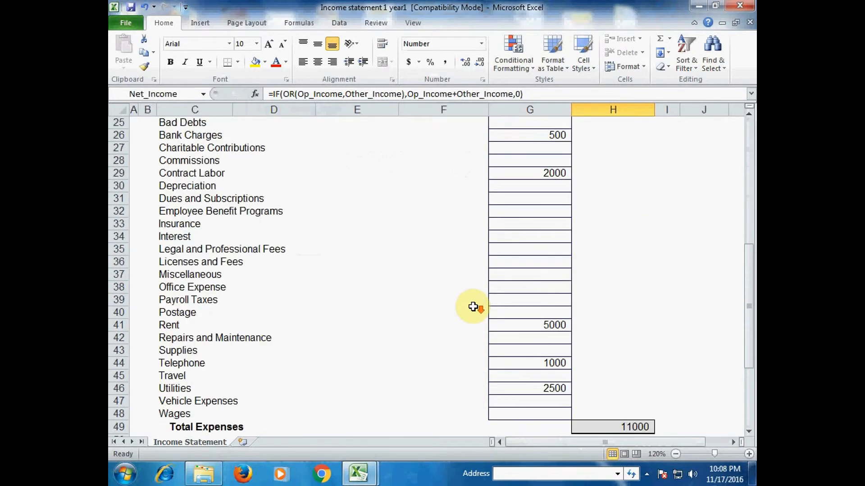
{"action": "scroll", "coordinate": [473, 307], "scroll_direction": "up", "scroll_amount": 11}
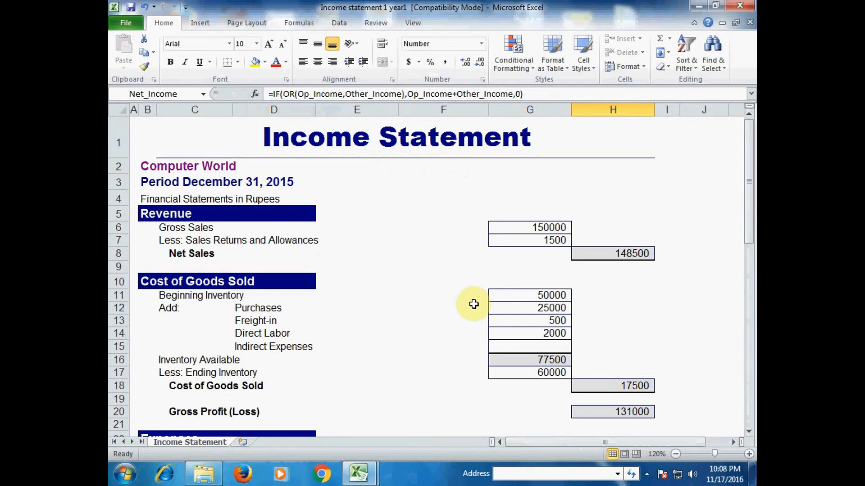
{"action": "scroll", "coordinate": [473, 305], "scroll_direction": "down", "scroll_amount": 12}
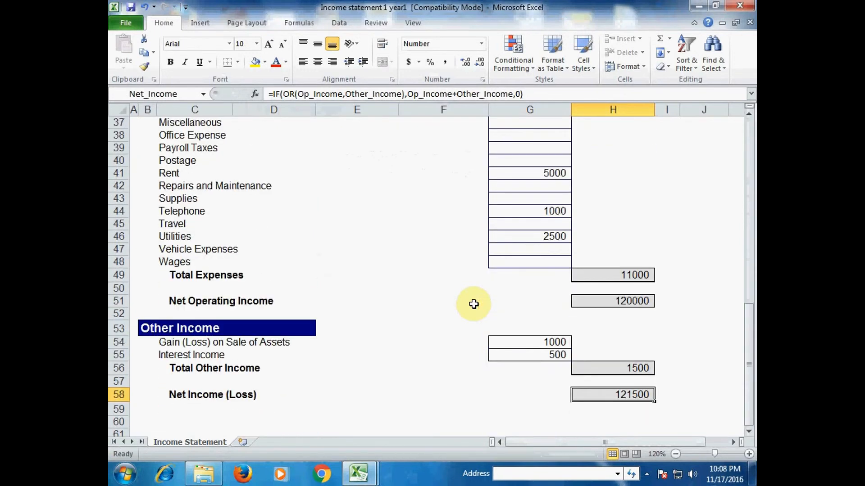
{"action": "scroll", "coordinate": [473, 304], "scroll_direction": "up", "scroll_amount": 11}
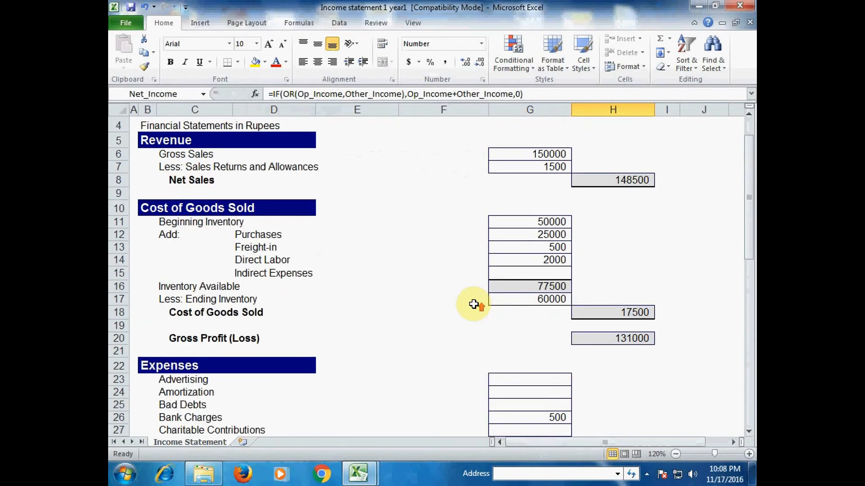
{"action": "scroll", "coordinate": [473, 304], "scroll_direction": "up", "scroll_amount": 1}
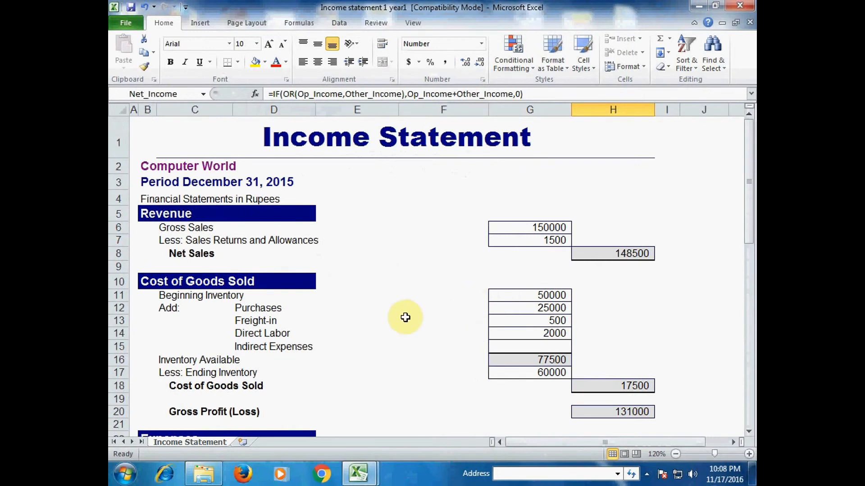